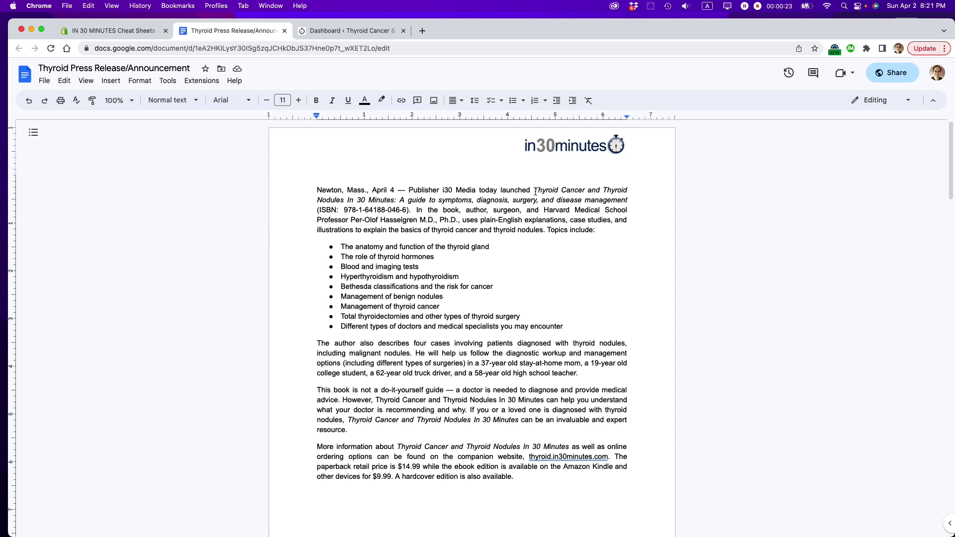
- Select the italic title 'Thyroid Cancer and Thyroid Nodules In 30 Minutes' in the opening sentence
{"action": "left_click_drag", "start_coordinate": [534, 191], "coordinate": [395, 200]}
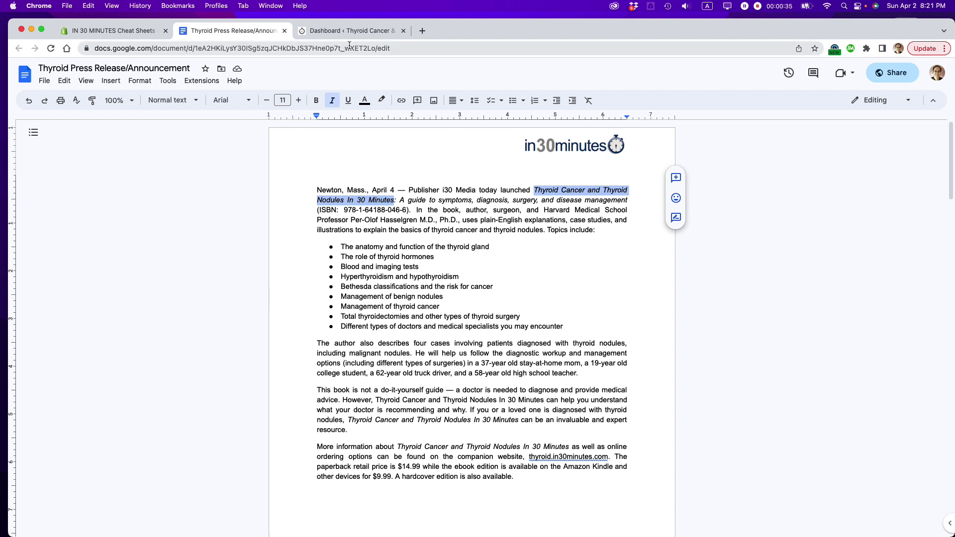
{"action": "left_click", "coordinate": [344, 31]}
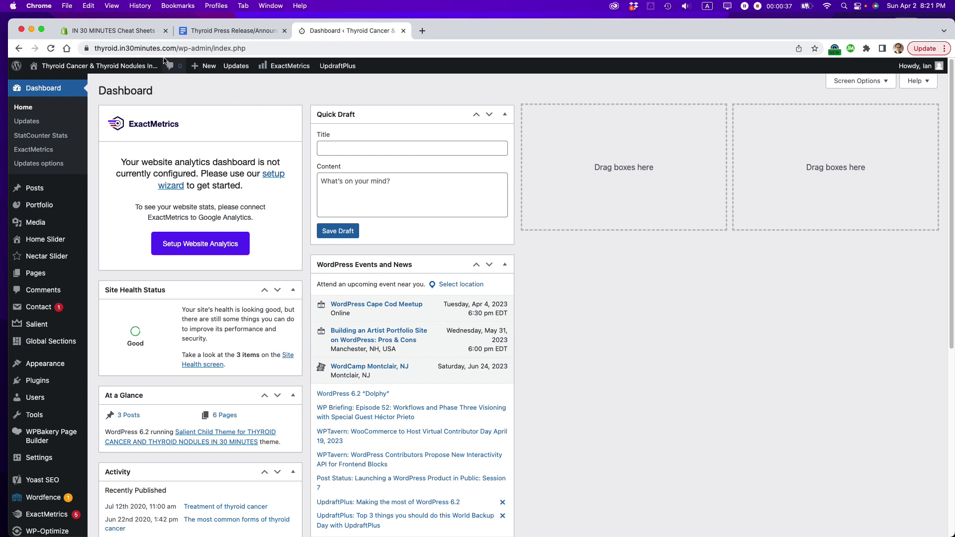
{"action": "left_click_drag", "start_coordinate": [177, 48], "coordinate": [93, 46]}
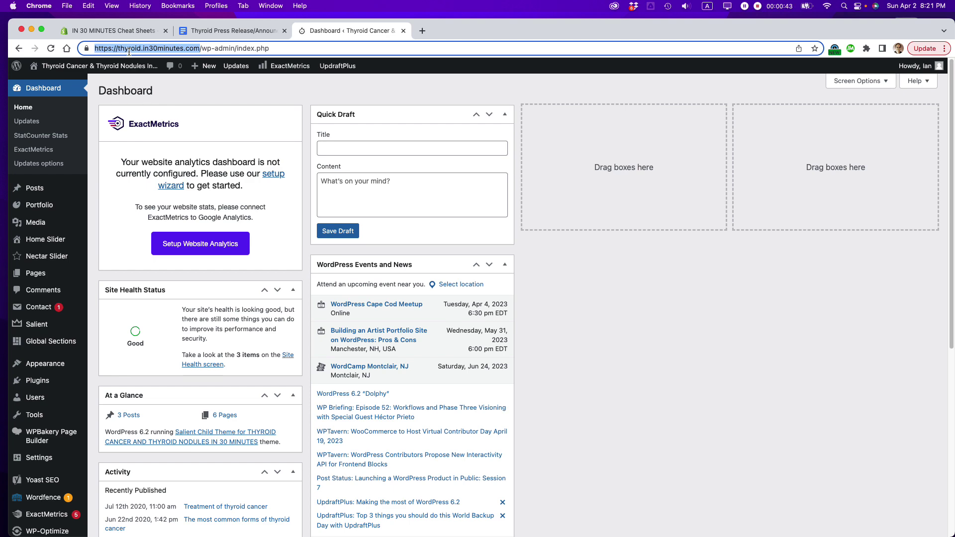
{"action": "left_click", "coordinate": [218, 31]}
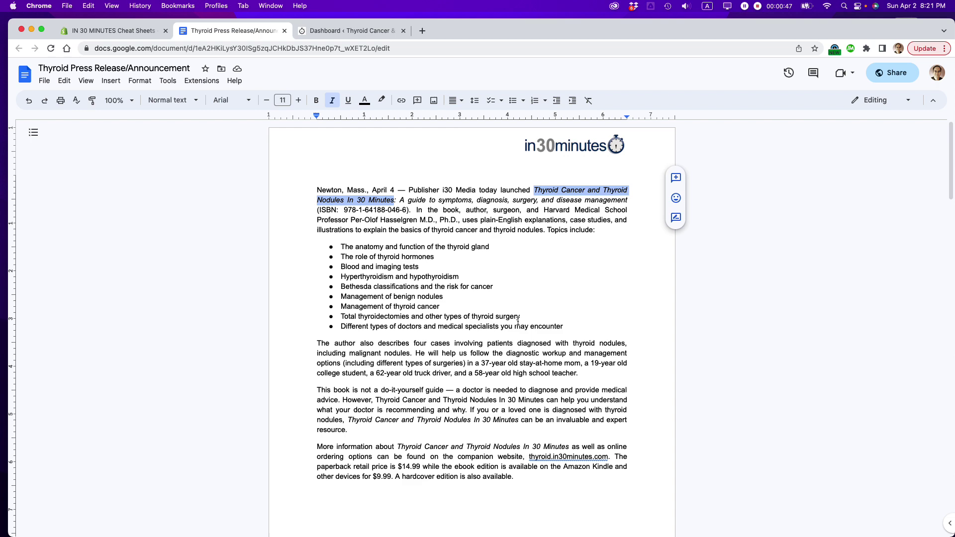
{"action": "scroll", "coordinate": [620, 329], "scroll_direction": "down", "scroll_amount": 3}
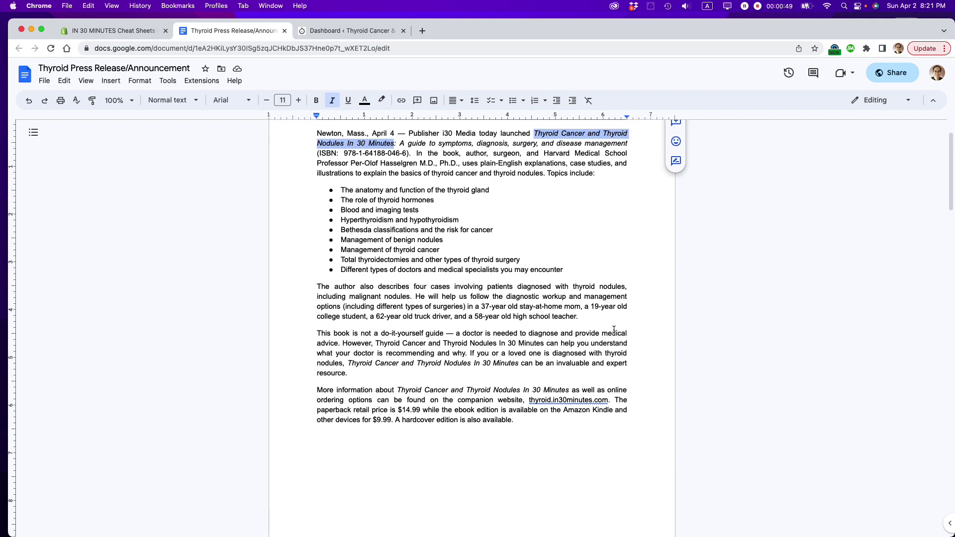
{"action": "scroll", "coordinate": [614, 330], "scroll_direction": "down", "scroll_amount": 5}
{"action": "scroll", "coordinate": [614, 328], "scroll_direction": "up", "scroll_amount": 6}
{"action": "left_click", "coordinate": [600, 295]}
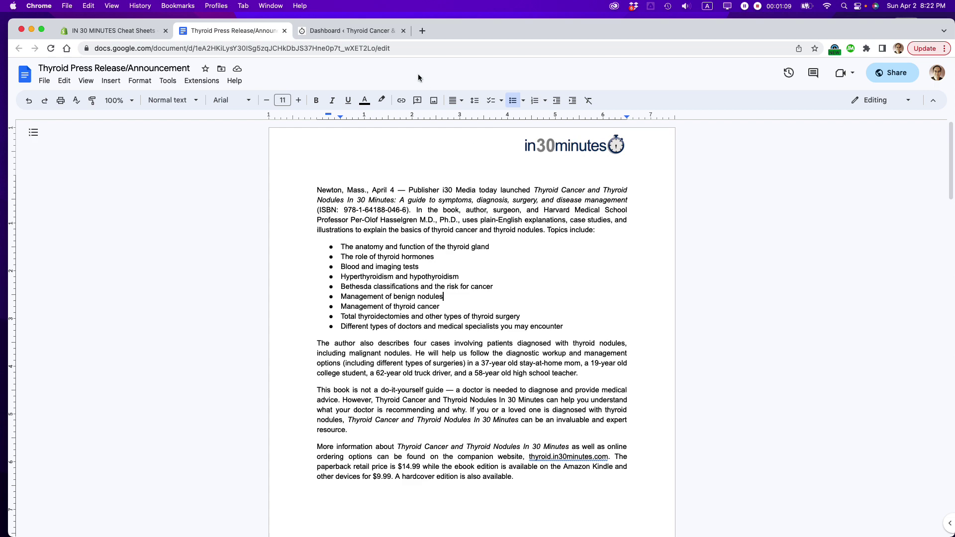
{"action": "left_click", "coordinate": [367, 32]}
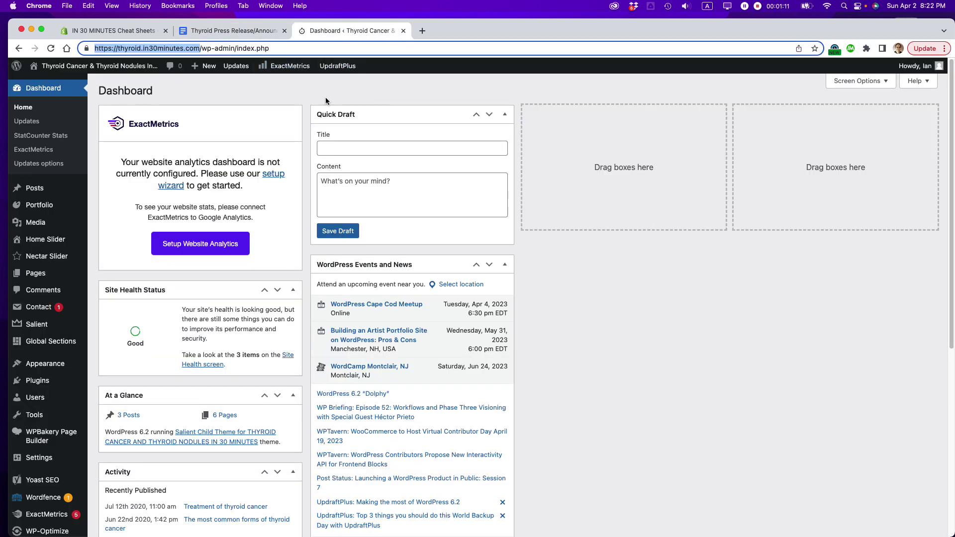
{"action": "left_click", "coordinate": [230, 31]}
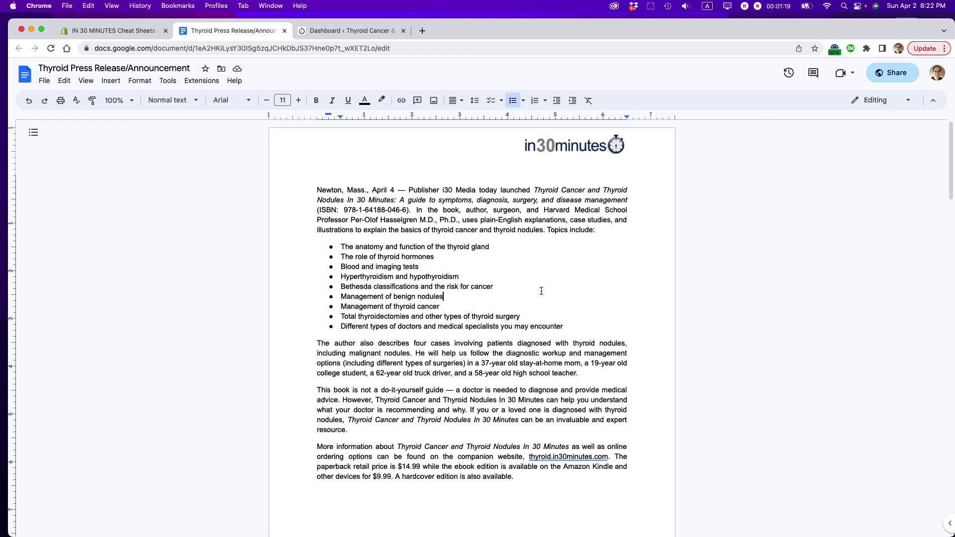
{"action": "left_click", "coordinate": [348, 31]}
{"action": "left_click_drag", "start_coordinate": [199, 48], "coordinate": [135, 47]}
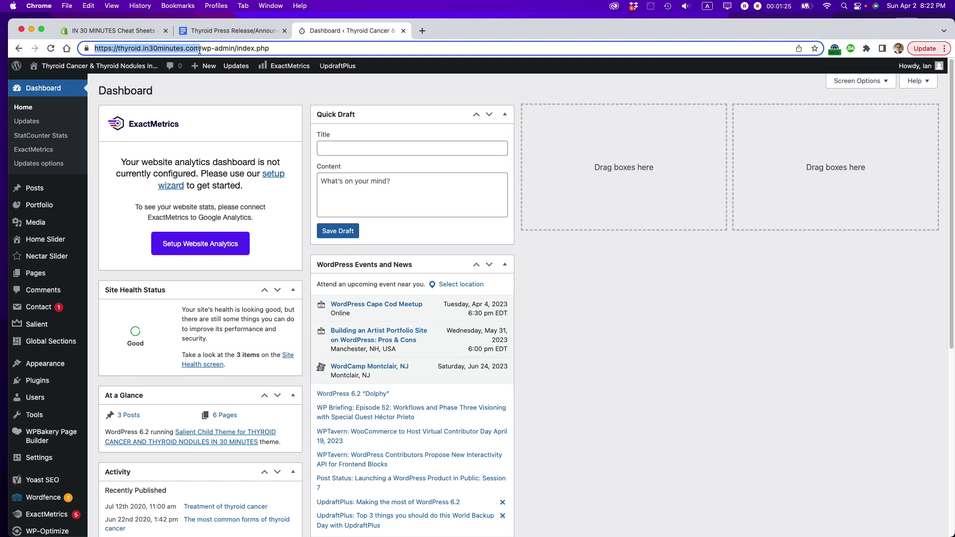
{"action": "left_click", "coordinate": [226, 31]}
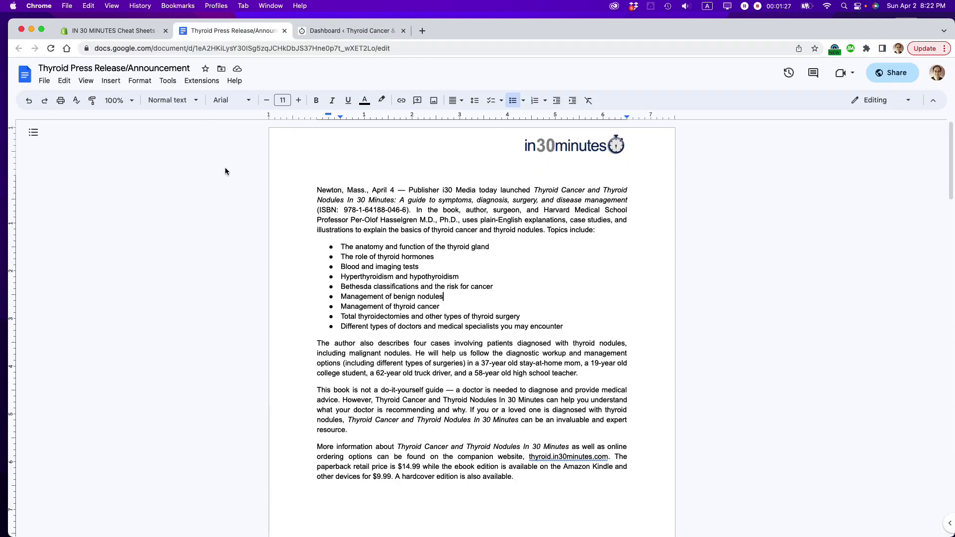
{"action": "scroll", "coordinate": [279, 194], "scroll_direction": "down", "scroll_amount": 10}
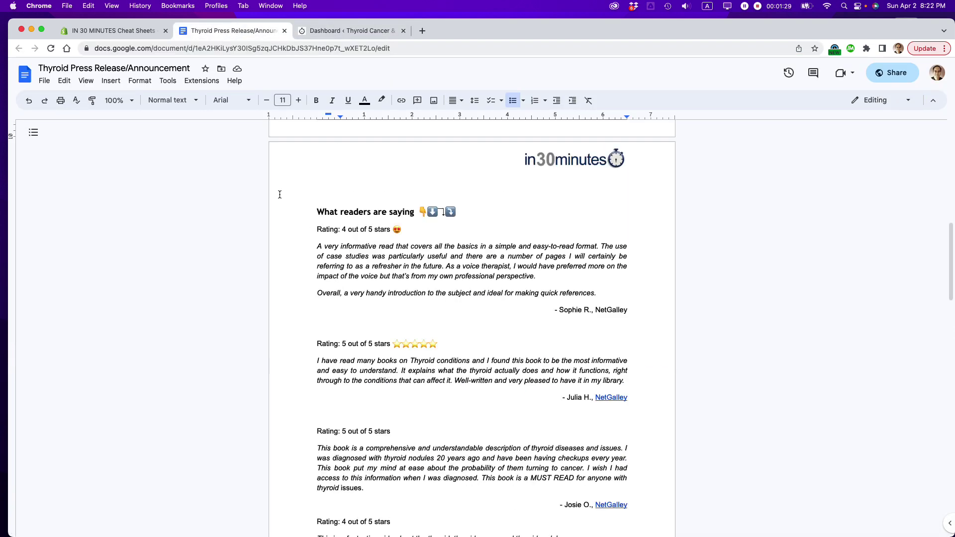
{"action": "scroll", "coordinate": [280, 194], "scroll_direction": "up", "scroll_amount": 15}
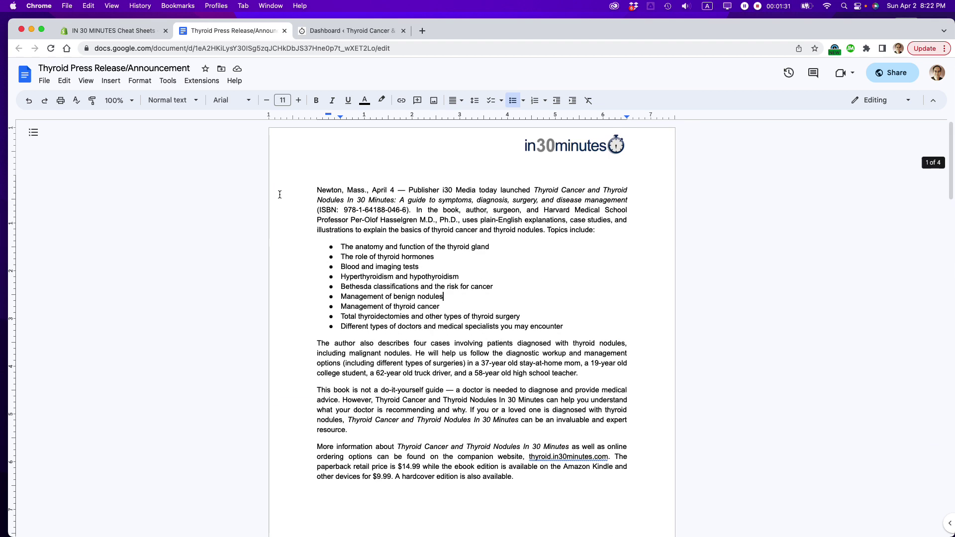
- Stop publishing the press release to the web and confirm the unpublishing
{"action": "left_click", "coordinate": [45, 80]}
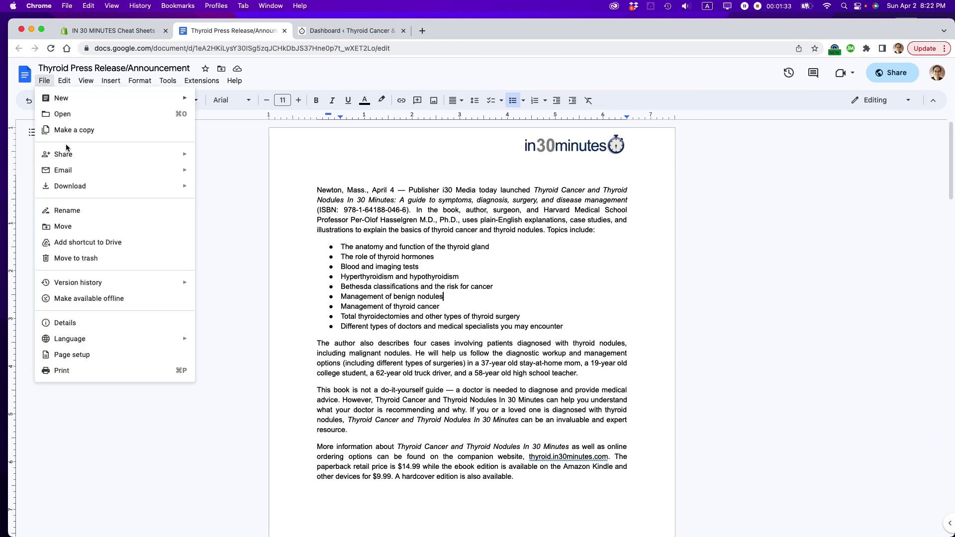
{"action": "left_click", "coordinate": [231, 171]}
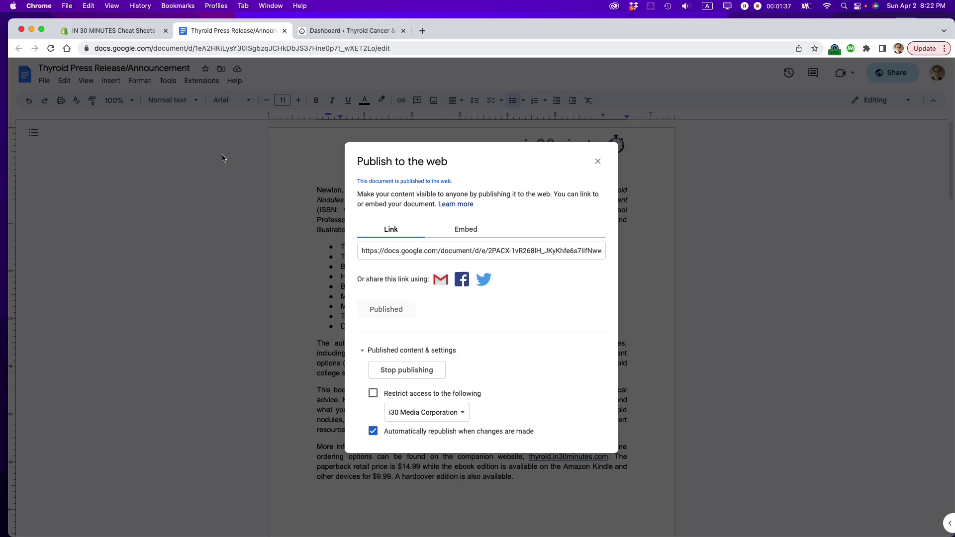
{"action": "left_click", "coordinate": [407, 374]}
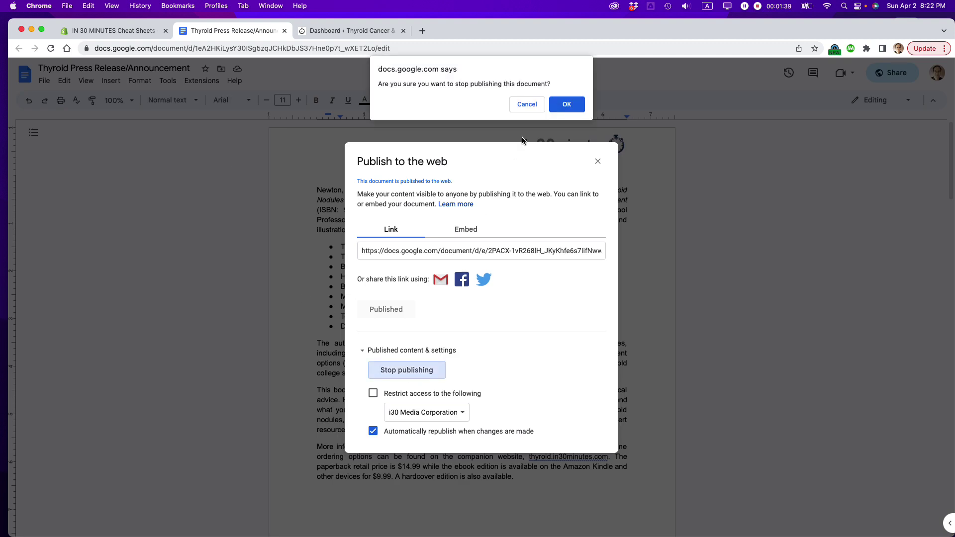
{"action": "left_click", "coordinate": [567, 105]}
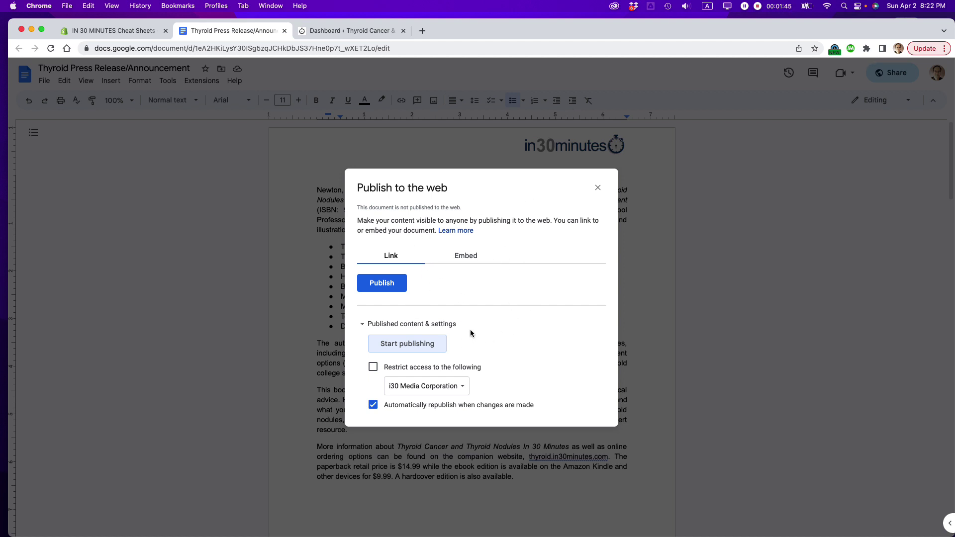
{"action": "left_click", "coordinate": [597, 187]}
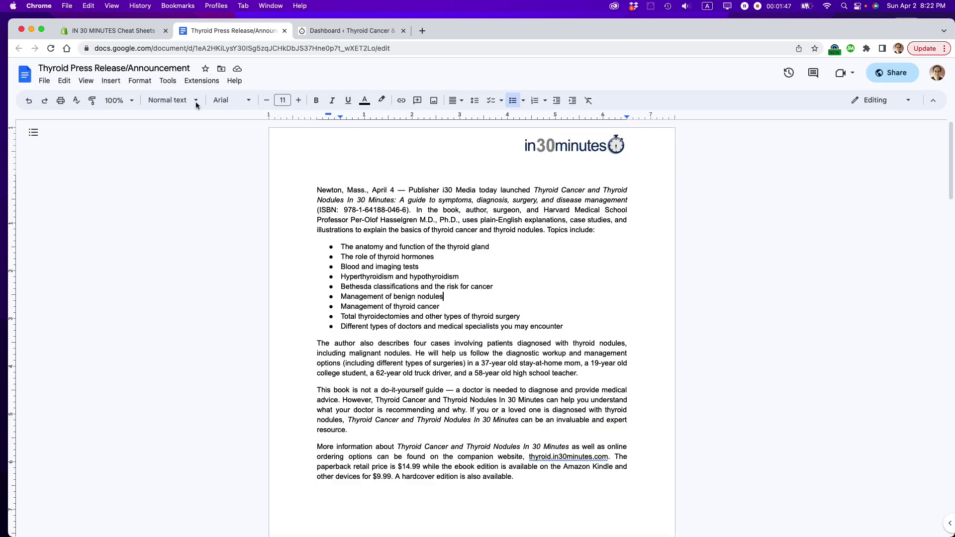
- Republish the press release to the web using the Embed option and copy its iframe code
{"action": "left_click", "coordinate": [44, 80]}
{"action": "mouse_move", "coordinate": [70, 158]}
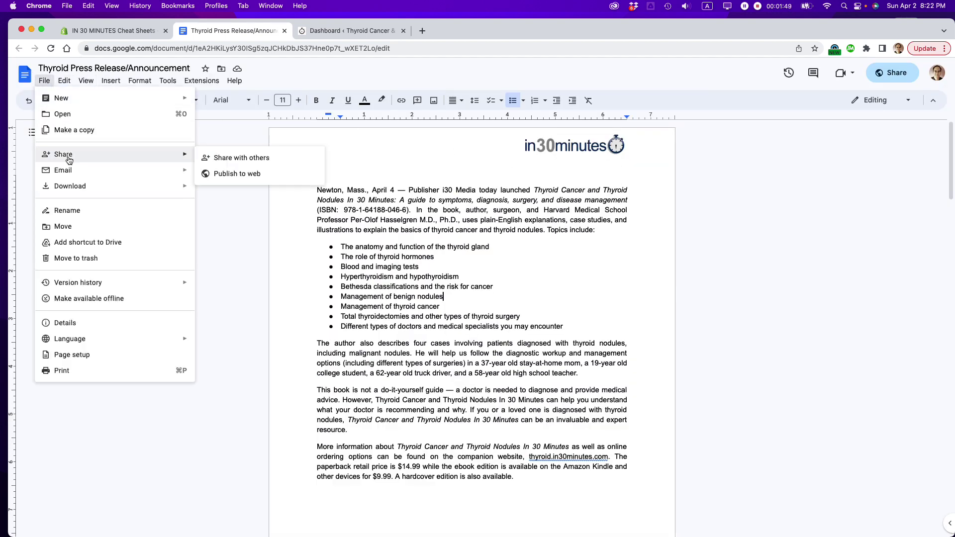
{"action": "left_click", "coordinate": [245, 174]}
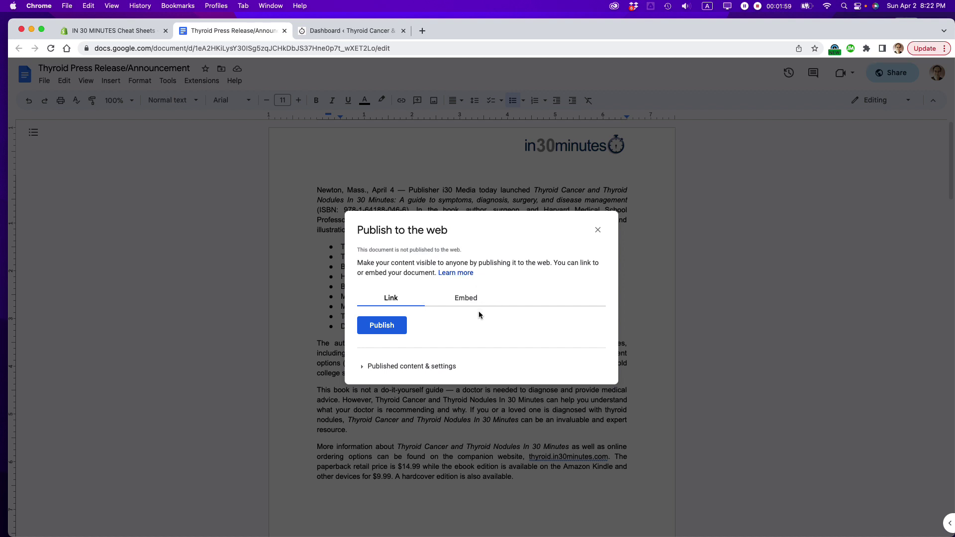
{"action": "left_click", "coordinate": [467, 302]}
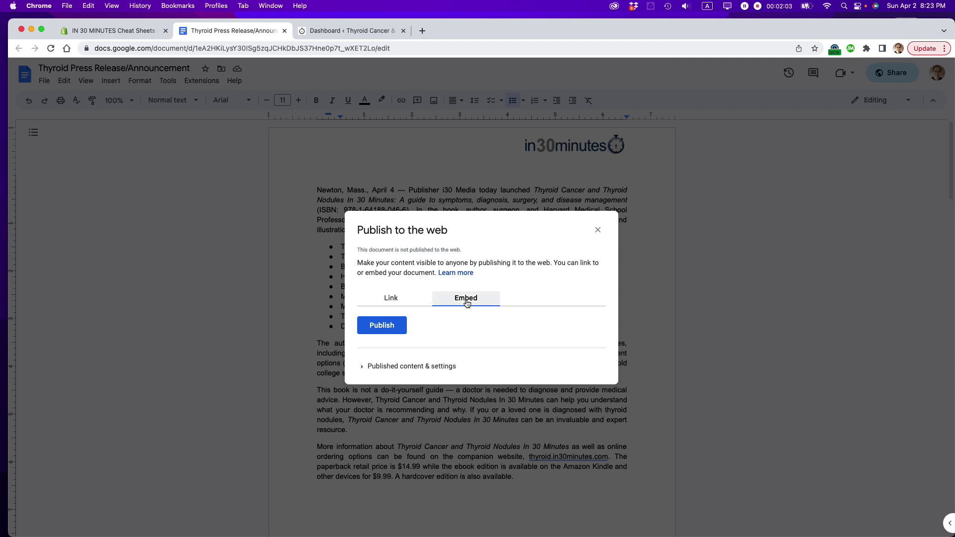
{"action": "left_click", "coordinate": [379, 326]}
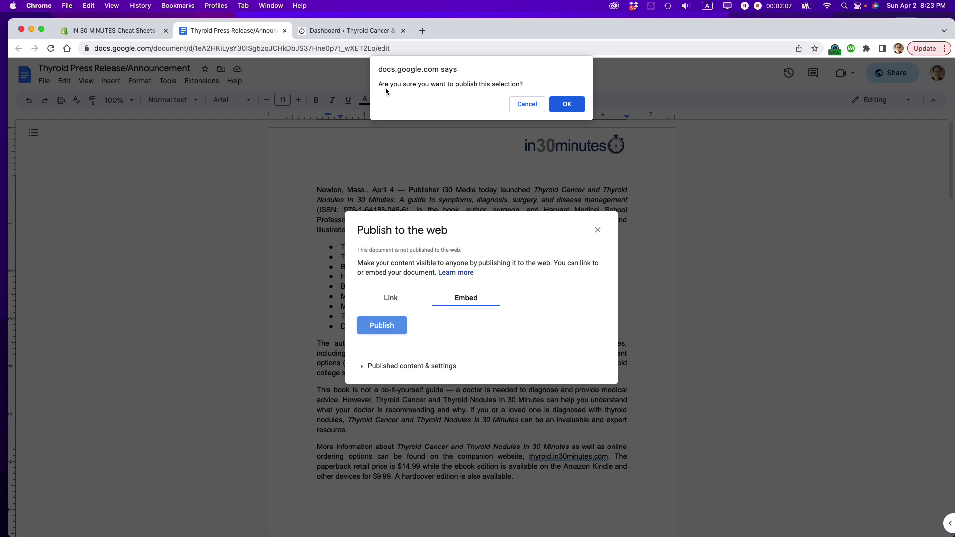
{"action": "left_click", "coordinate": [568, 105]}
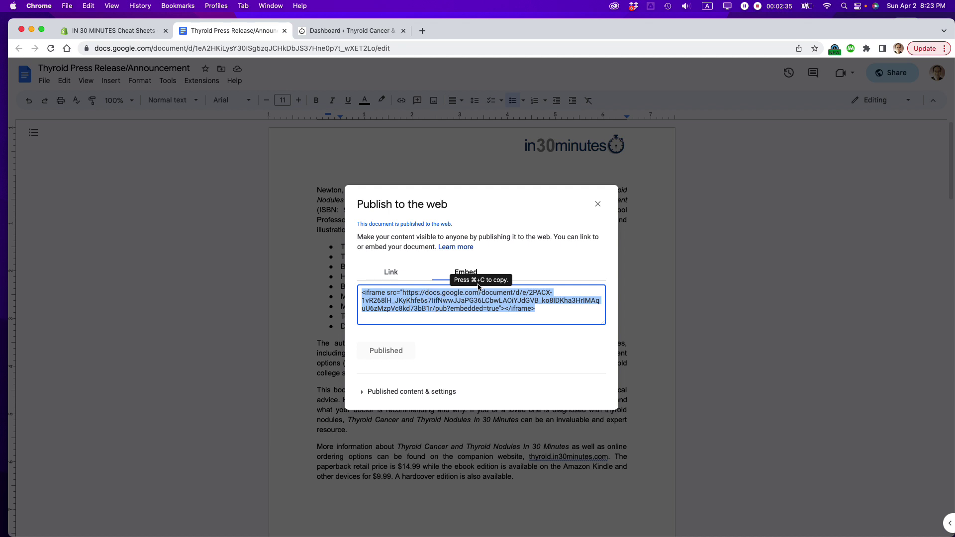
{"action": "key", "text": "super+c"}
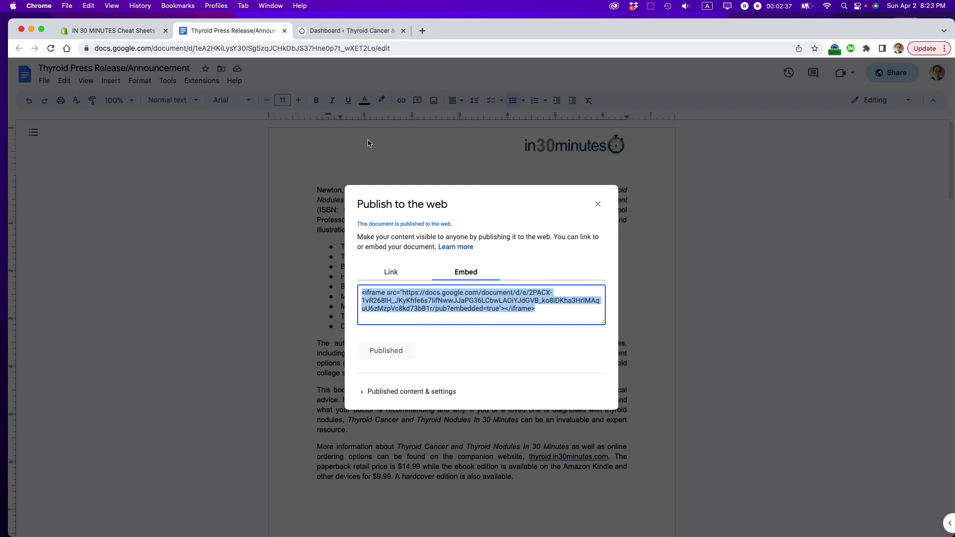
- Create a new WordPress post from the admin bar's + New menu
{"action": "left_click", "coordinate": [335, 29]}
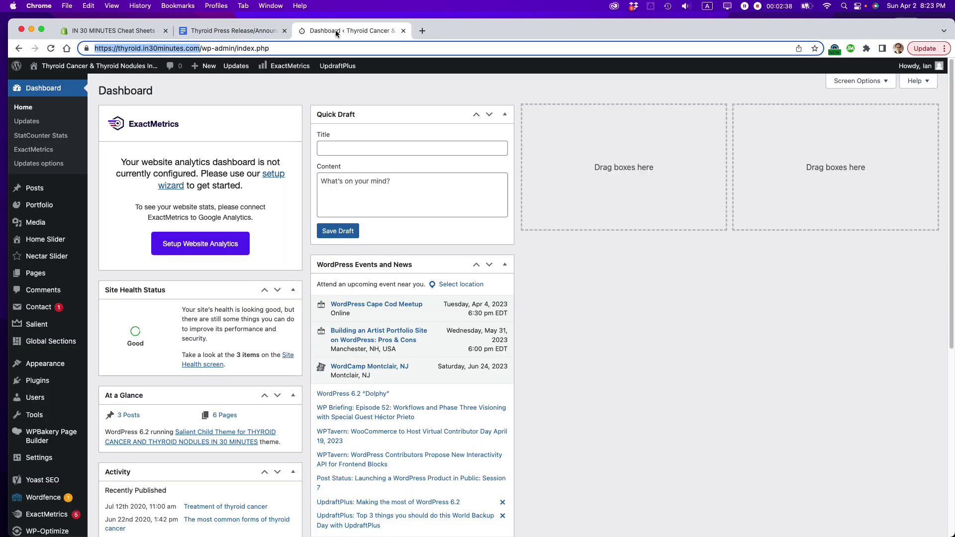
{"action": "left_click", "coordinate": [261, 90]}
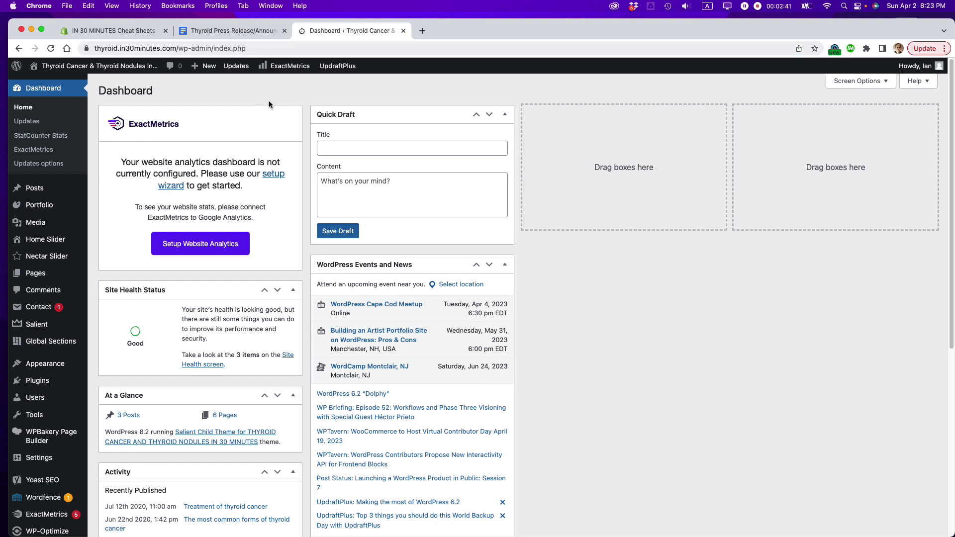
{"action": "mouse_move", "coordinate": [204, 65]}
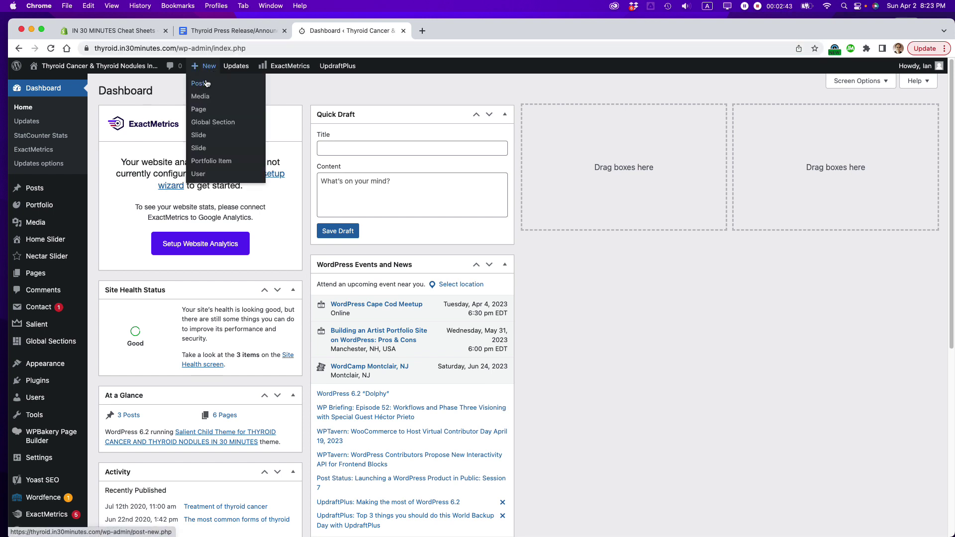
{"action": "left_click", "coordinate": [207, 84]}
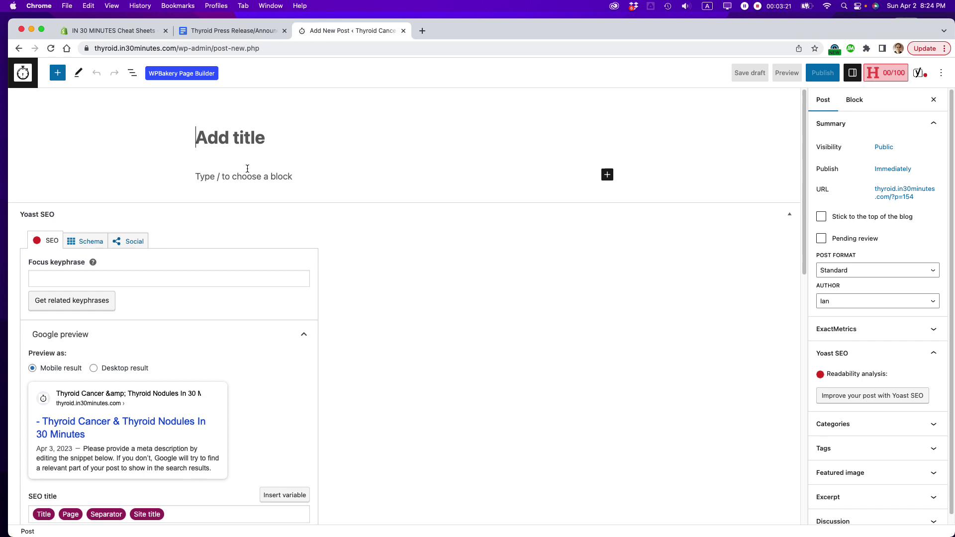
- Switch the new post to the classic editor and title it 'Press Release'
{"action": "left_click", "coordinate": [173, 74]}
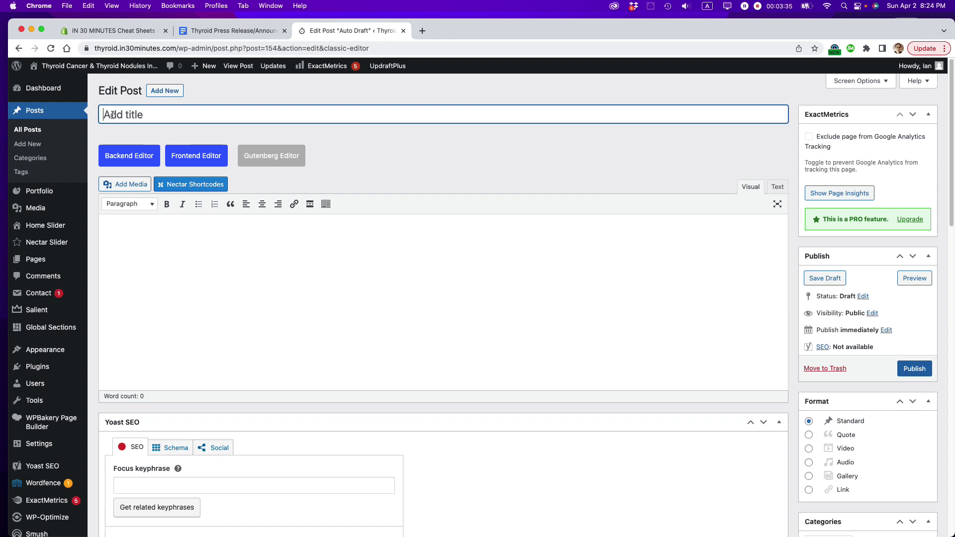
{"action": "type", "text": "Press Release"}
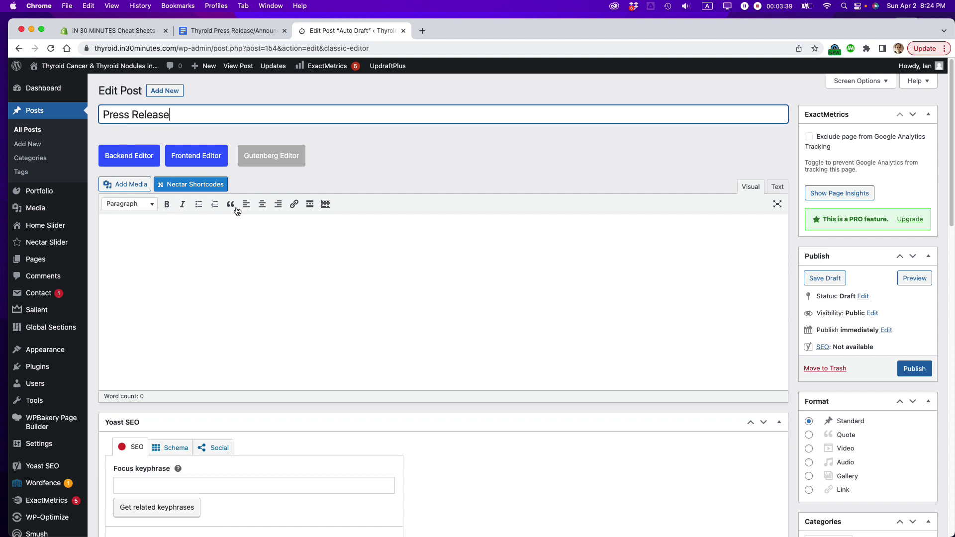
- Write 'This is an embedded Google Doc' in the body and start a new line below it
{"action": "left_click", "coordinate": [189, 241]}
{"action": "type", "text": "This is an embrd"}
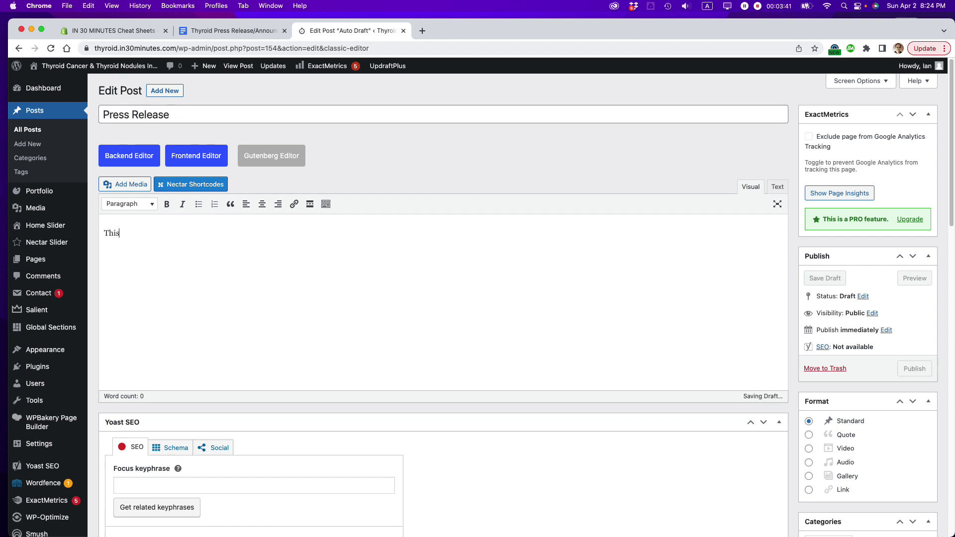
{"action": "key", "text": "BackSpace"}
{"action": "key", "text": "BackSpace"}
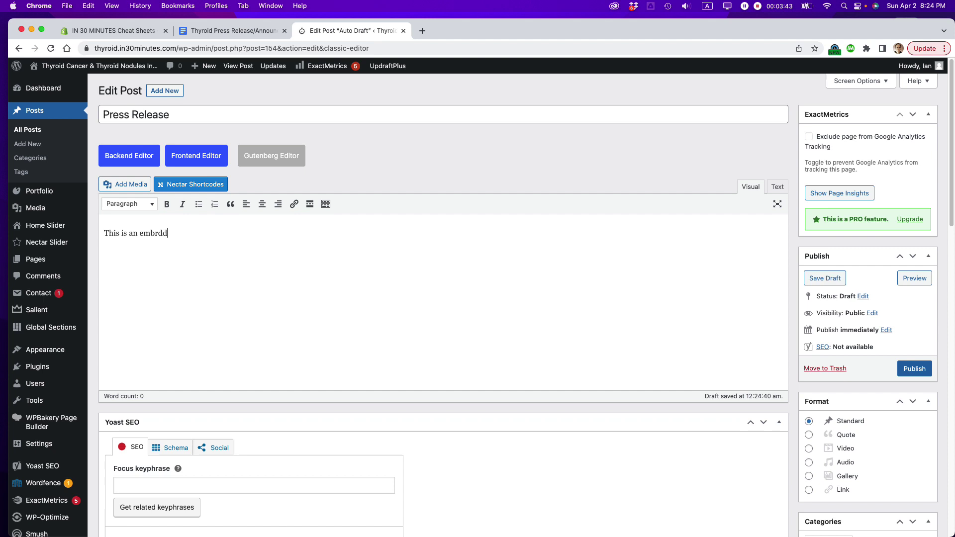
{"action": "type", "text": "edded Google Doc:"}
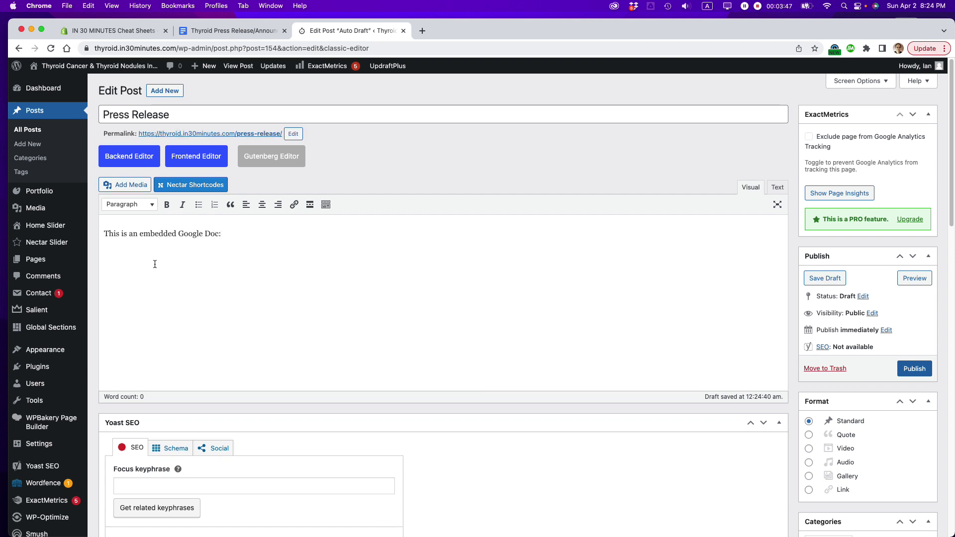
{"action": "key", "text": "Return"}
- Close the Google Docs publish-to-web dialog and return to the WordPress post
{"action": "left_click", "coordinate": [211, 30]}
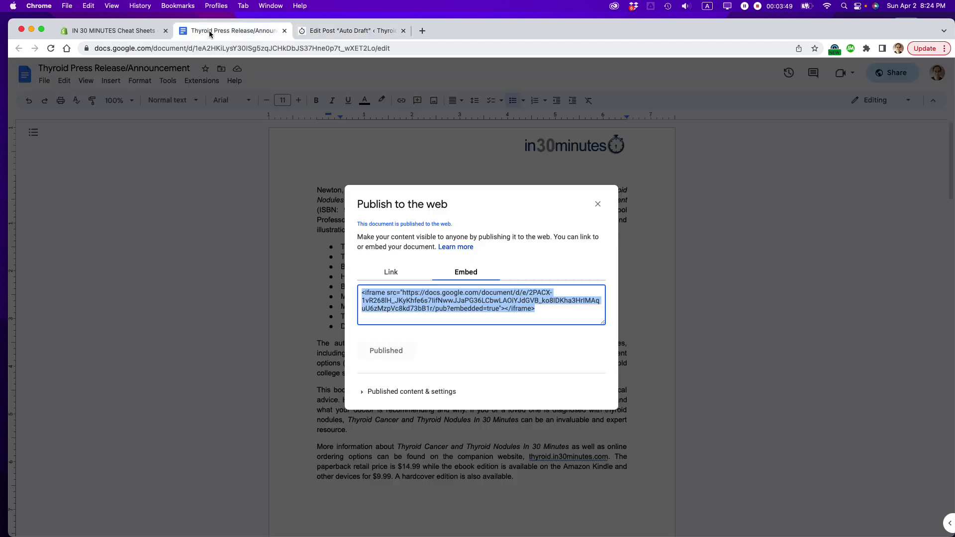
{"action": "left_click", "coordinate": [598, 205]}
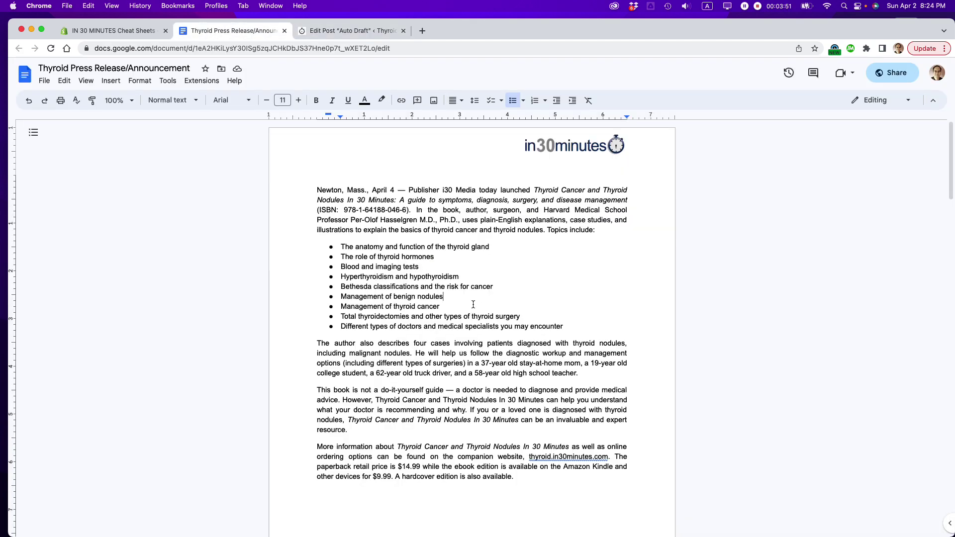
{"action": "left_click", "coordinate": [327, 33]}
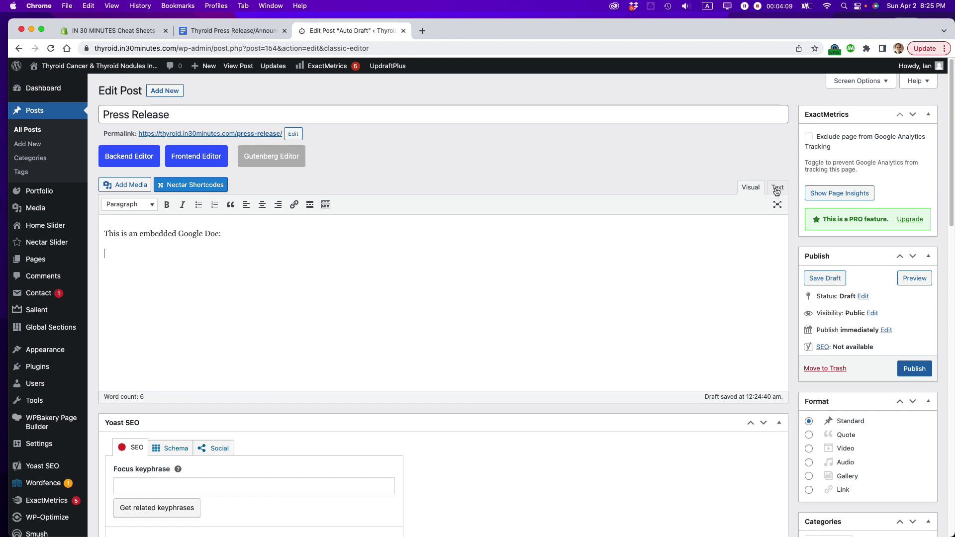
- In the Text (HTML) view, delete the stray &nbsp; on the empty line
{"action": "left_click", "coordinate": [776, 189]}
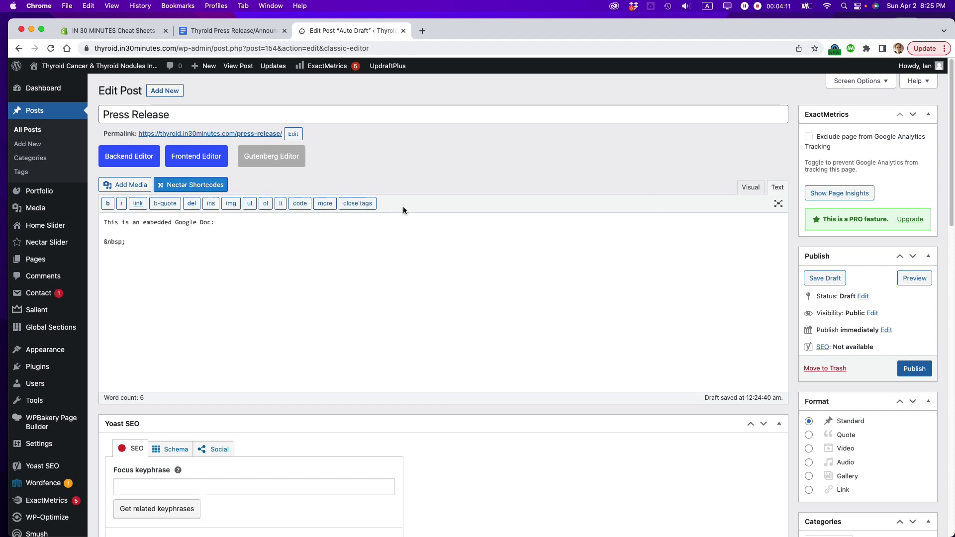
{"action": "left_click_drag", "start_coordinate": [126, 241], "coordinate": [92, 246]}
{"action": "mouse_move", "coordinate": [49, 244]}
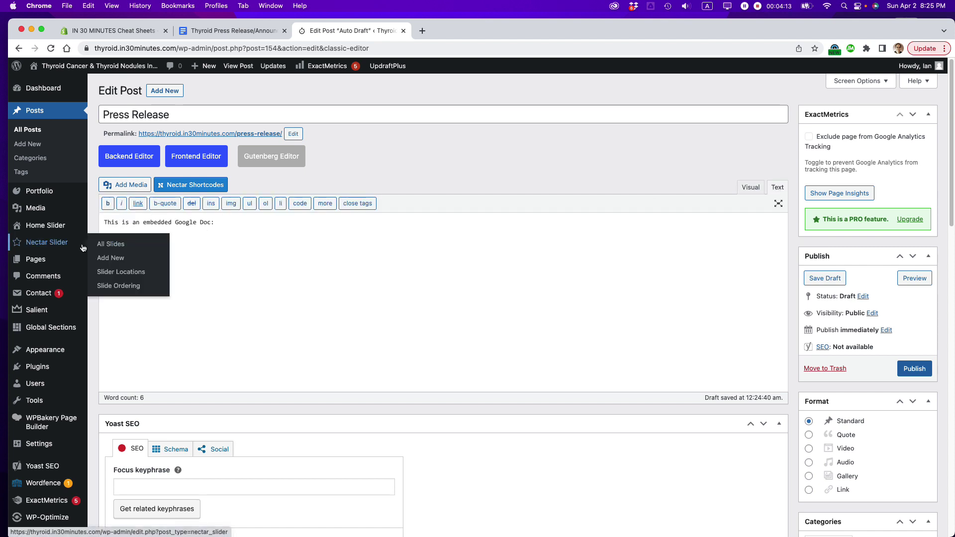
{"action": "key", "text": "BackSpace"}
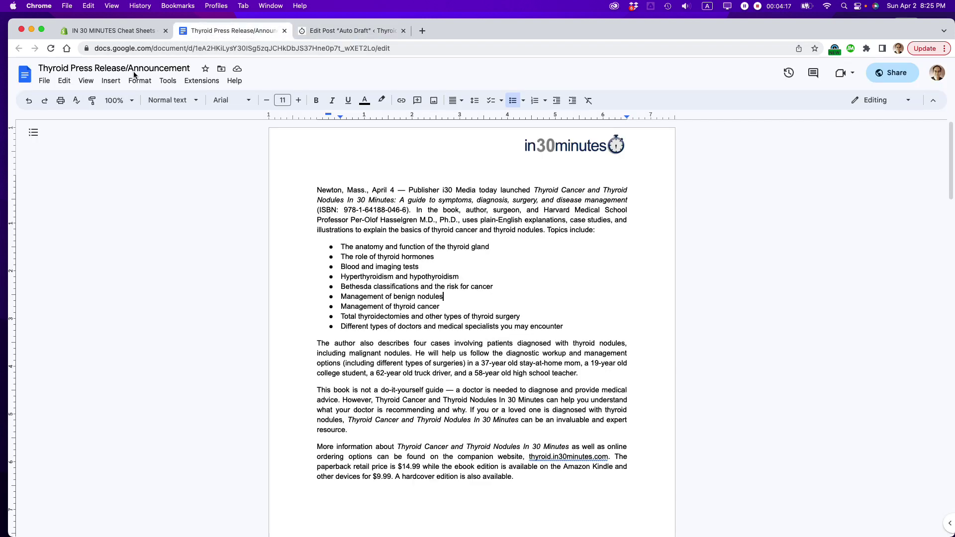
- Copy the Google Doc's iframe embed code from Publish to web, then return to WordPress
{"action": "left_click", "coordinate": [230, 30]}
{"action": "left_click", "coordinate": [45, 82]}
{"action": "mouse_move", "coordinate": [121, 154]}
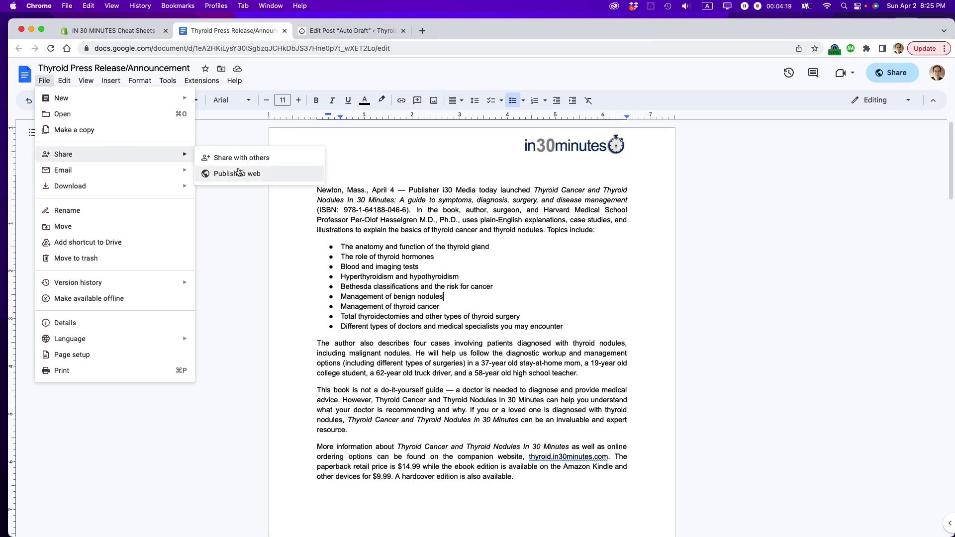
{"action": "left_click", "coordinate": [237, 174]}
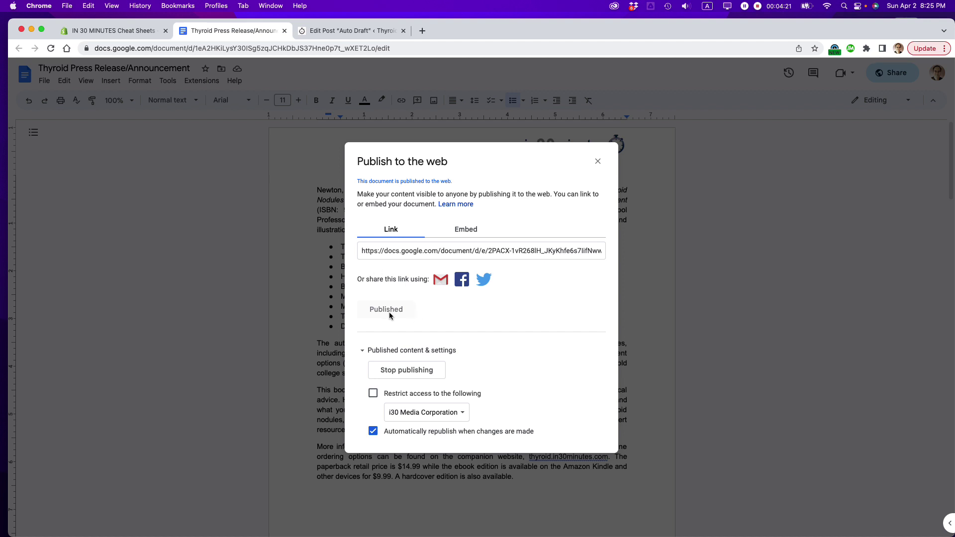
{"action": "left_click", "coordinate": [465, 229]}
{"action": "left_click", "coordinate": [430, 262]}
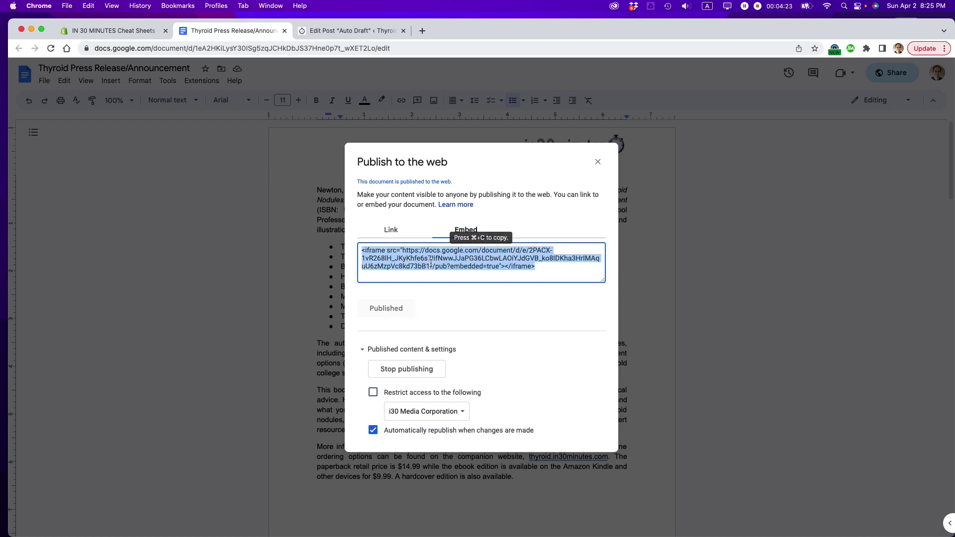
{"action": "key", "text": "super+c"}
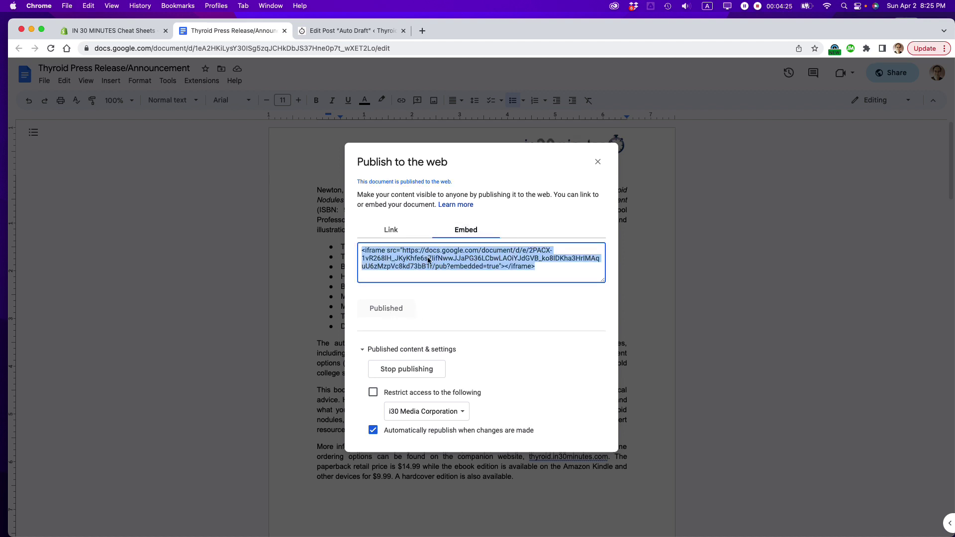
{"action": "right_click", "coordinate": [428, 259]}
{"action": "left_click", "coordinate": [440, 279]}
{"action": "left_click", "coordinate": [341, 31]}
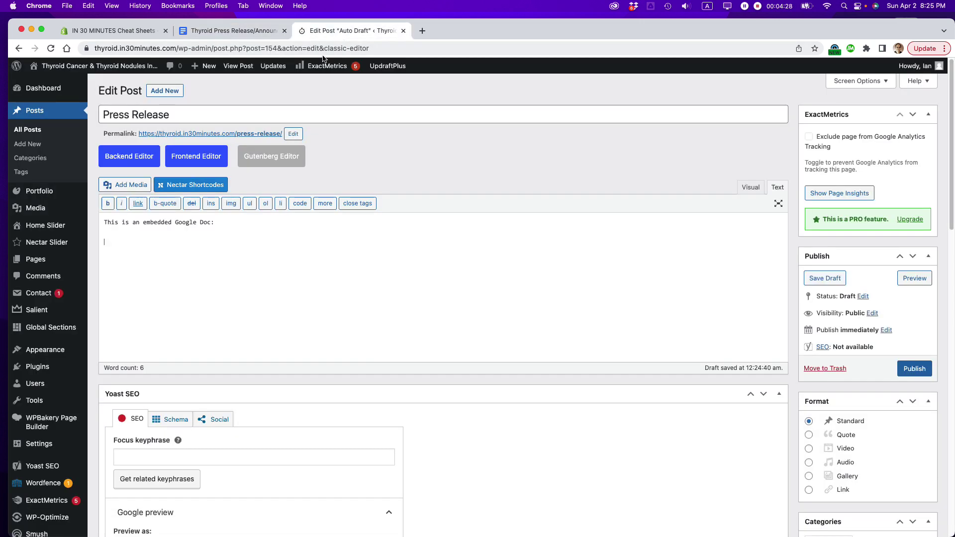
- Paste the iframe embed code onto the empty line below the intro sentence
{"action": "right_click", "coordinate": [105, 244]}
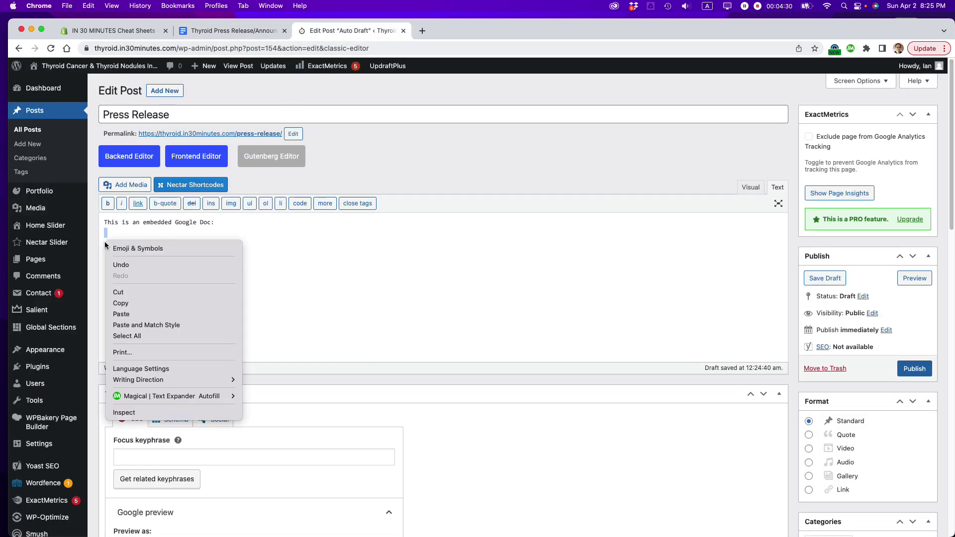
{"action": "left_click", "coordinate": [130, 313]}
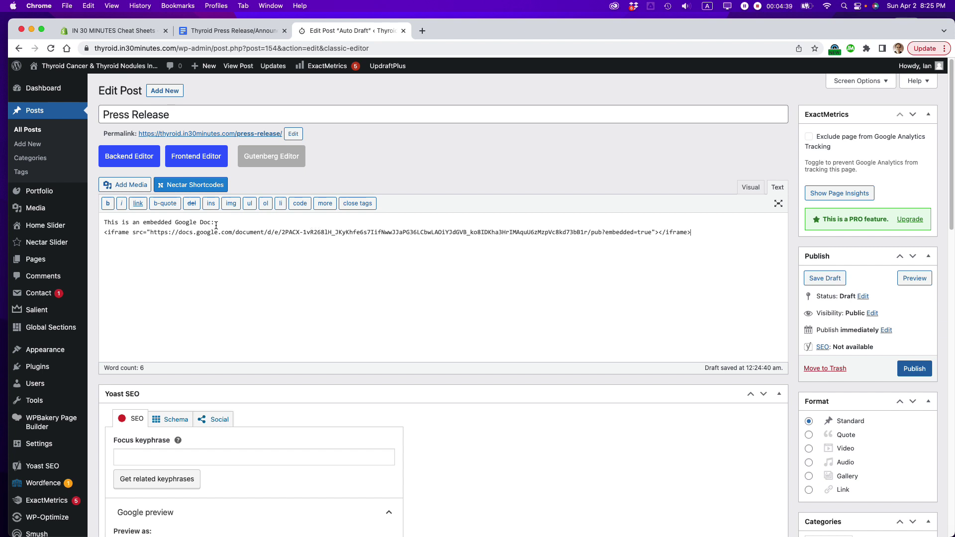
- Preview the post in the Visual view, where the Google Doc appears as a small embedded frame
{"action": "left_click", "coordinate": [752, 189]}
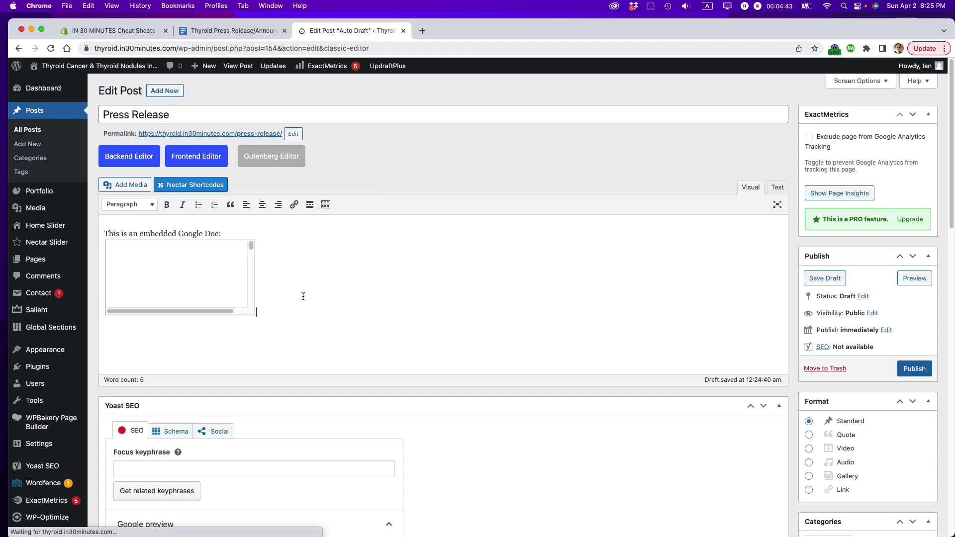
{"action": "scroll", "coordinate": [206, 283], "scroll_direction": "down", "scroll_amount": 1}
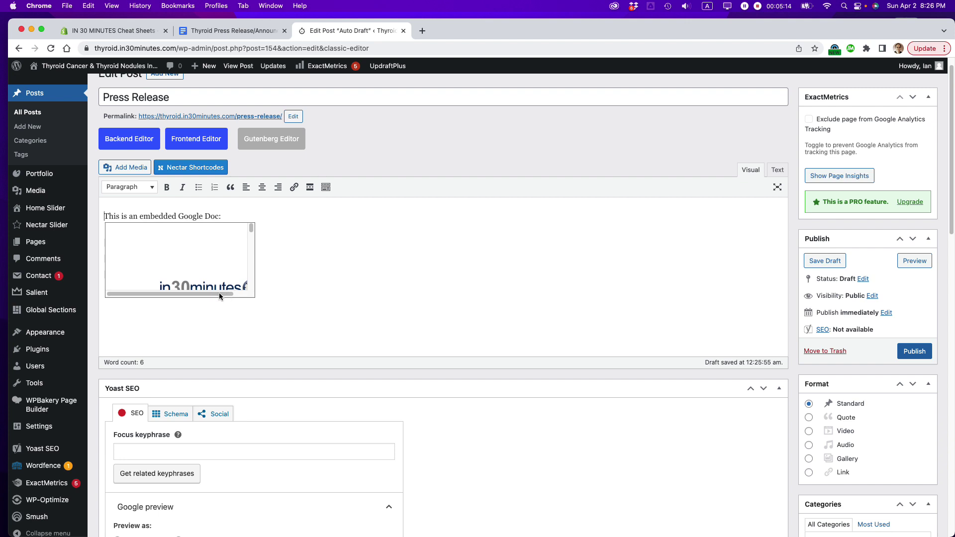
- Add width="800" height="1200" to the iframe tag in the HTML view
{"action": "left_click", "coordinate": [781, 171]}
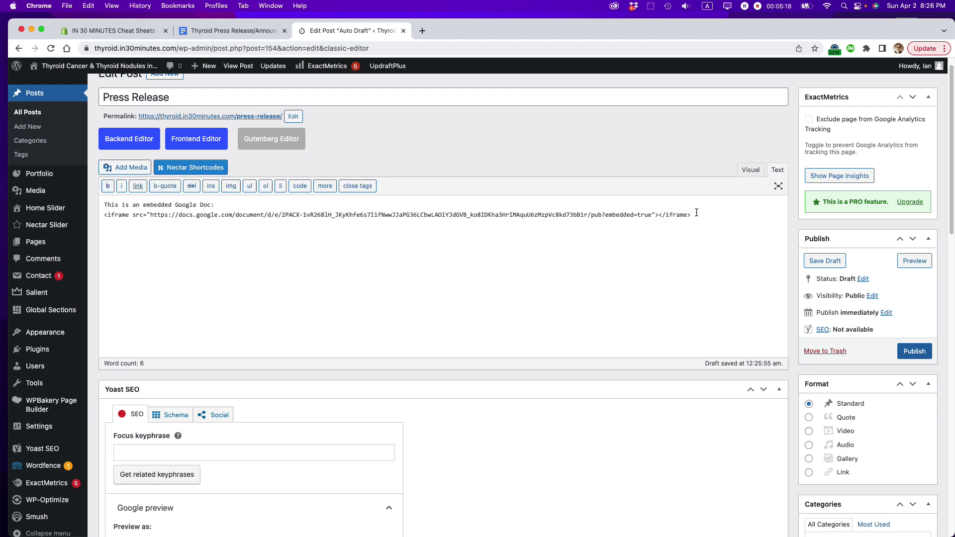
{"action": "key", "text": "super+equal"}
{"action": "key", "text": "super+equal"}
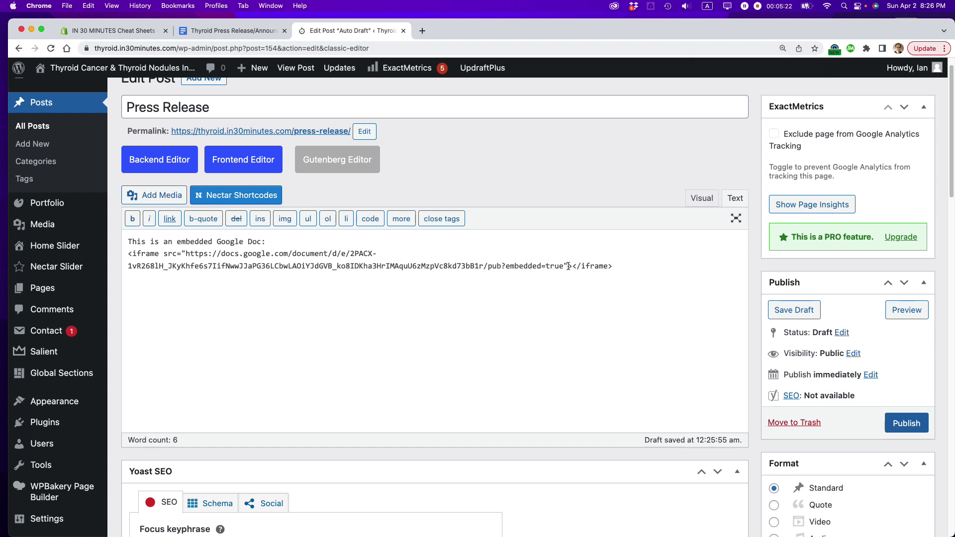
{"action": "left_click", "coordinate": [568, 267]}
{"action": "type", "text": "width=\"800\" height=\"1200\""}
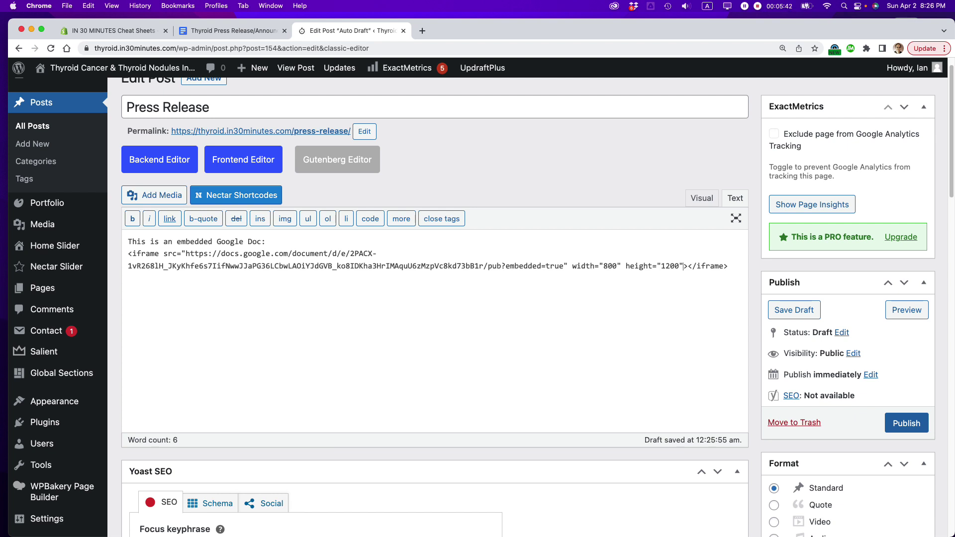
{"action": "left_click", "coordinate": [702, 199]}
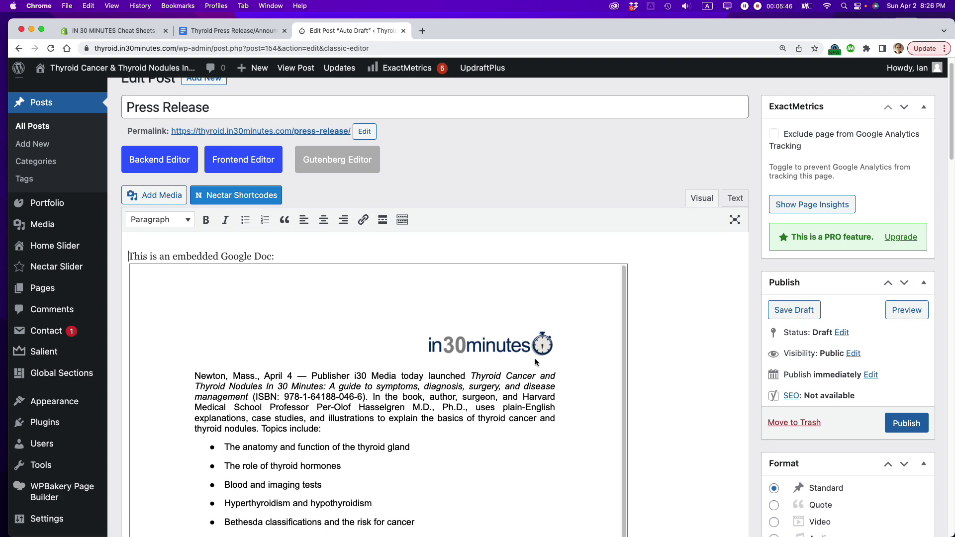
{"action": "scroll", "coordinate": [527, 361], "scroll_direction": "down", "scroll_amount": 3}
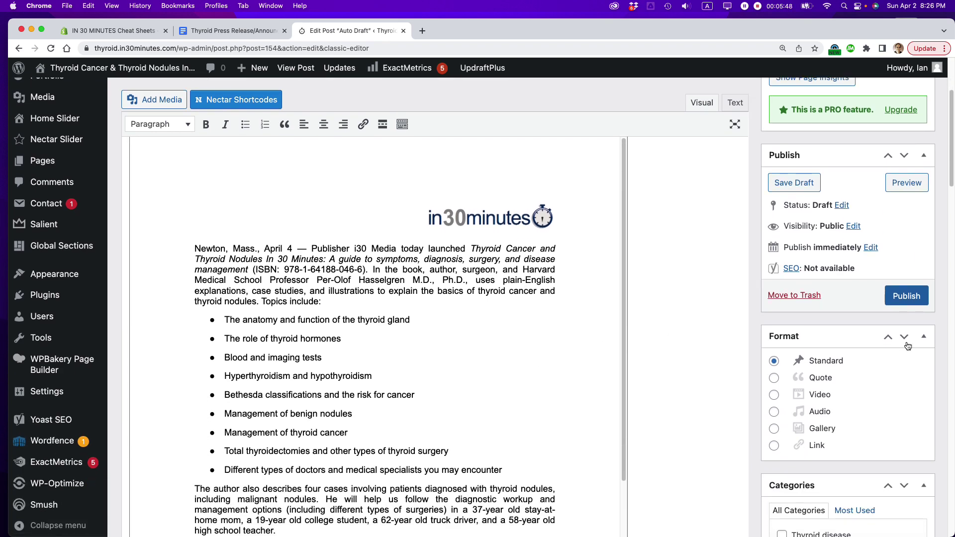
{"action": "scroll", "coordinate": [510, 308], "scroll_direction": "up", "scroll_amount": 5}
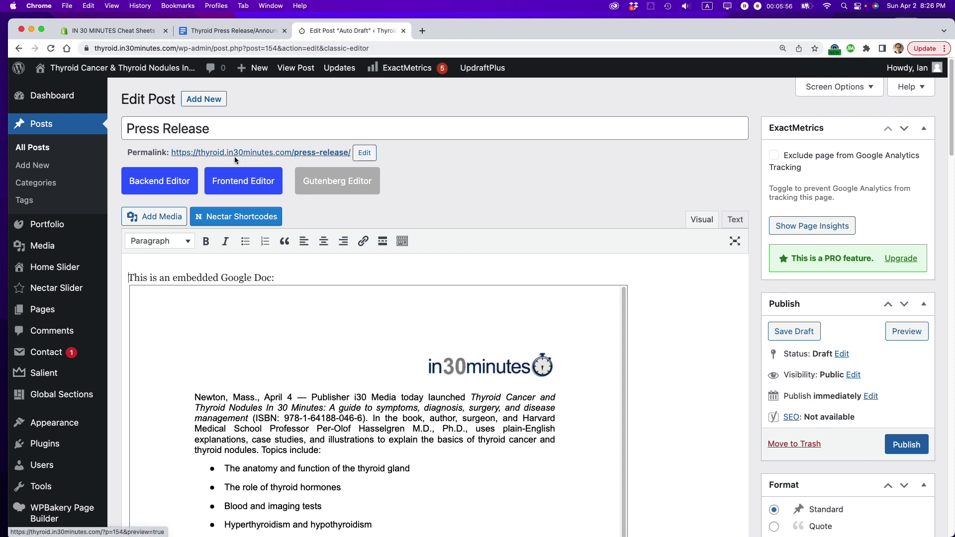
{"action": "scroll", "coordinate": [382, 333], "scroll_direction": "down", "scroll_amount": 10}
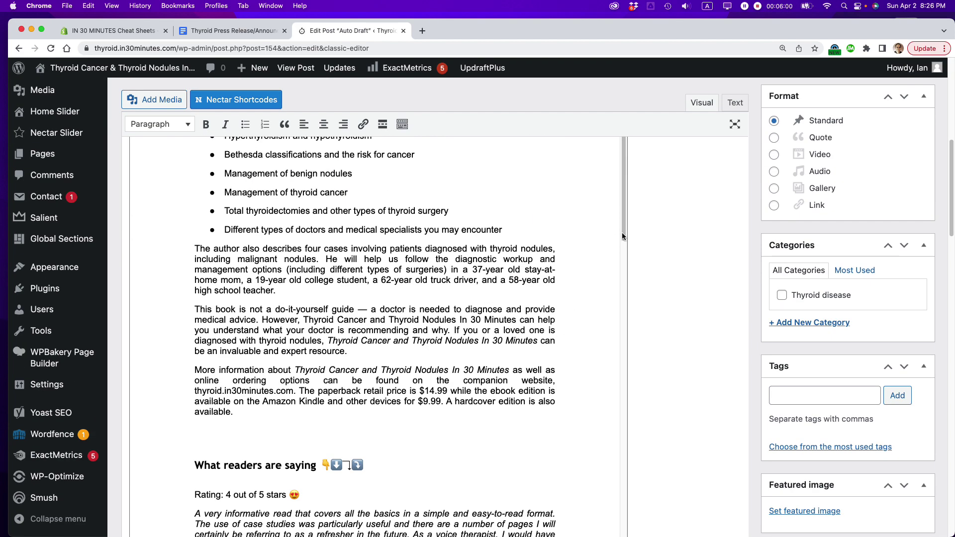
{"action": "scroll", "coordinate": [622, 233], "scroll_direction": "up", "scroll_amount": 5}
{"action": "scroll", "coordinate": [508, 263], "scroll_direction": "down", "scroll_amount": 3}
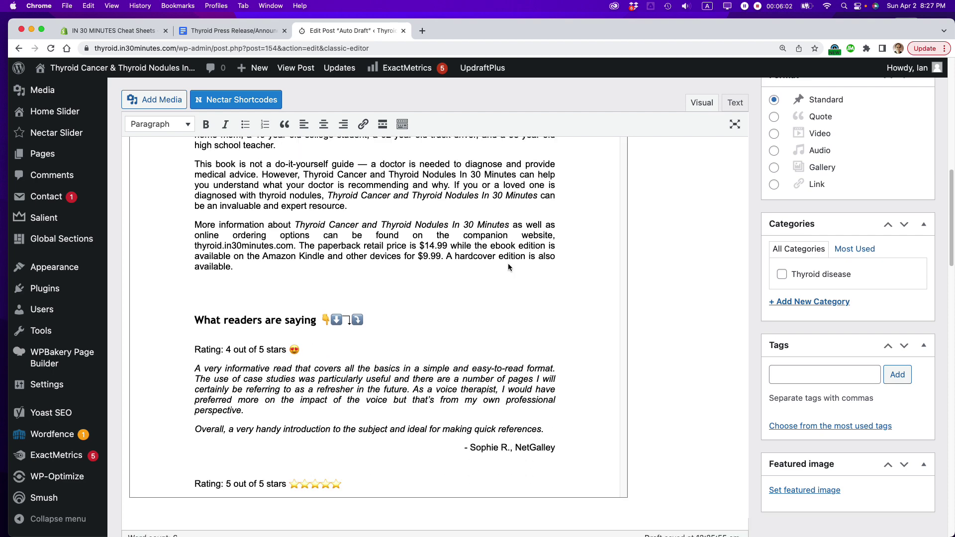
{"action": "scroll", "coordinate": [527, 289], "scroll_direction": "up", "scroll_amount": 10}
{"action": "scroll", "coordinate": [533, 302], "scroll_direction": "up", "scroll_amount": 5}
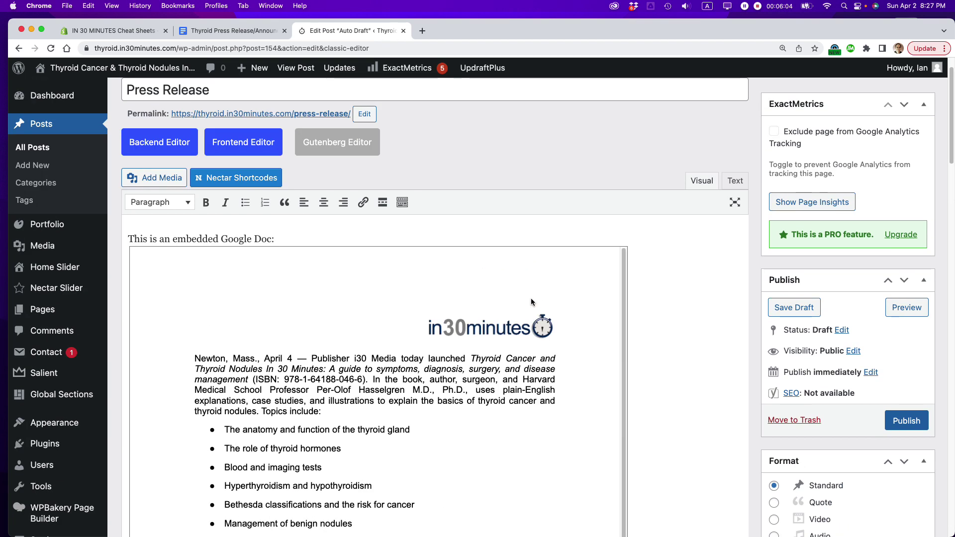
- Close the Publish to the web dialog, glance at the WordPress draft, and return to the Thyroid Press Release document
{"action": "left_click", "coordinate": [232, 30]}
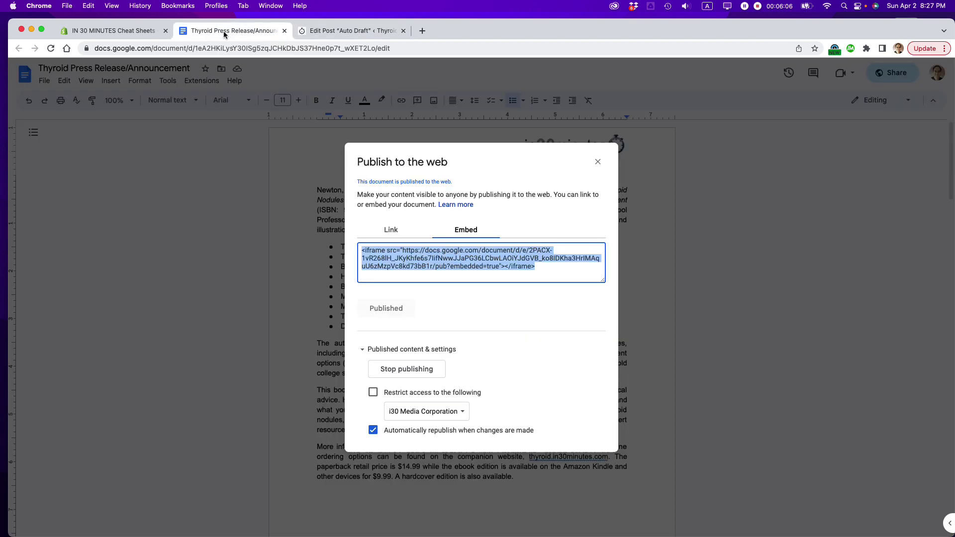
{"action": "left_click", "coordinate": [598, 162]}
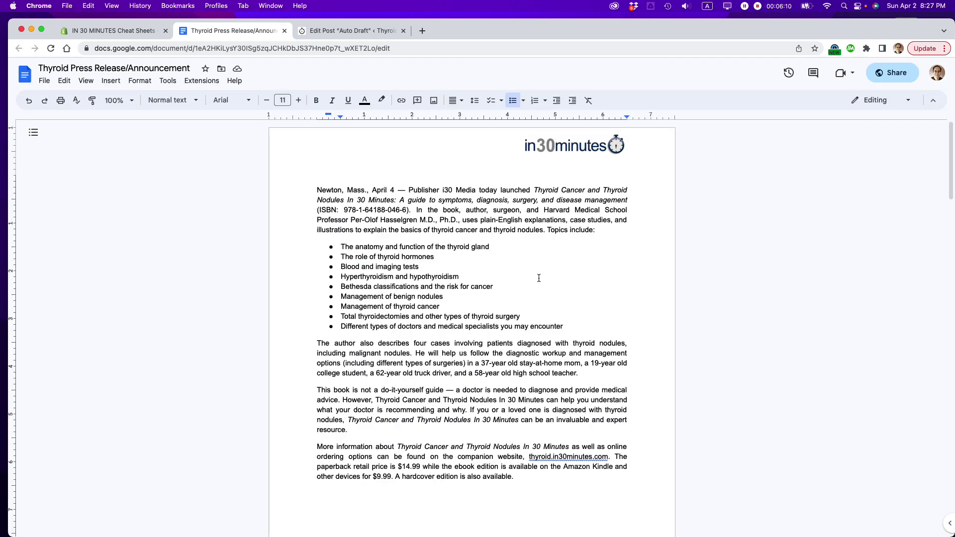
{"action": "left_click", "coordinate": [318, 31]}
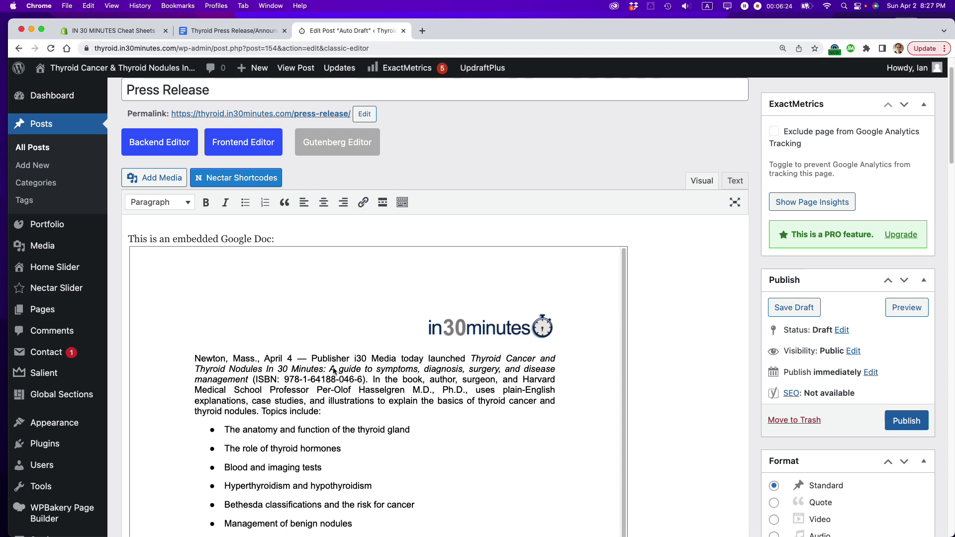
{"action": "left_click", "coordinate": [227, 31]}
- Reopen File > Share > Publish to web and select the document's iframe embed code
{"action": "left_click", "coordinate": [43, 81]}
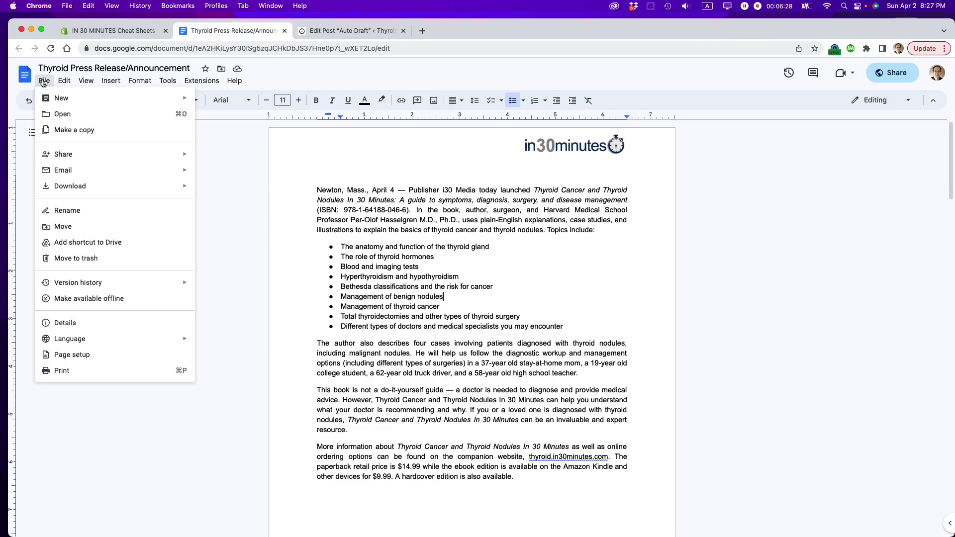
{"action": "mouse_move", "coordinate": [62, 155]}
{"action": "left_click", "coordinate": [225, 174]}
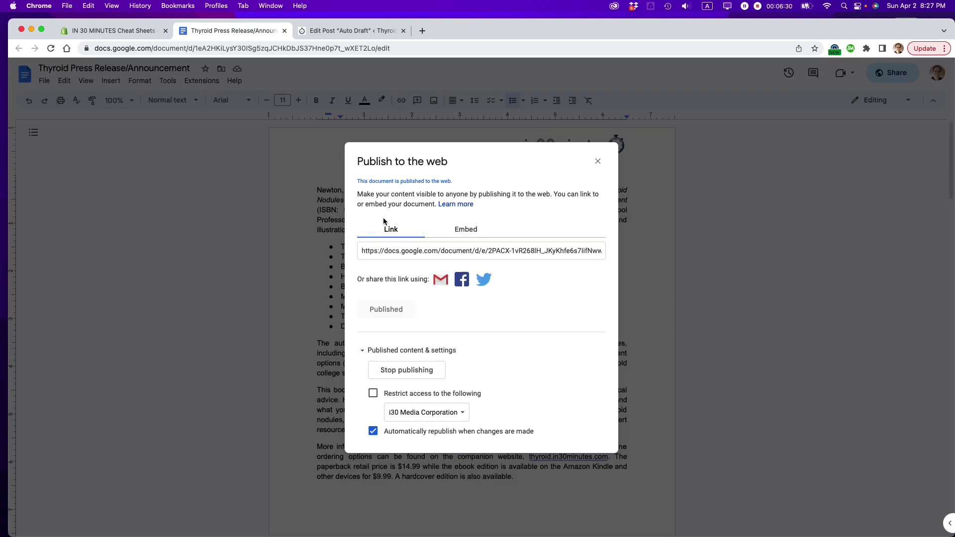
{"action": "left_click", "coordinate": [467, 236]}
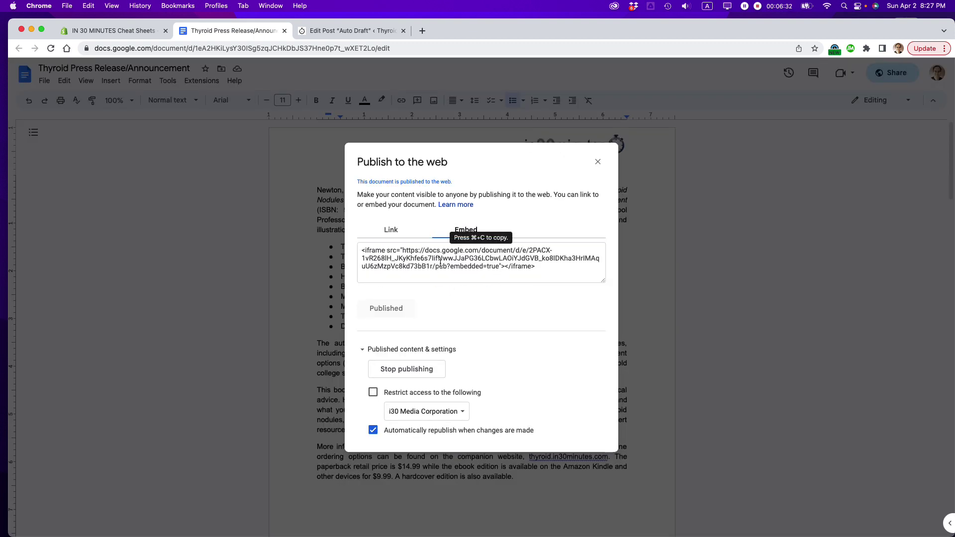
{"action": "left_click_drag", "start_coordinate": [535, 267], "coordinate": [344, 249]}
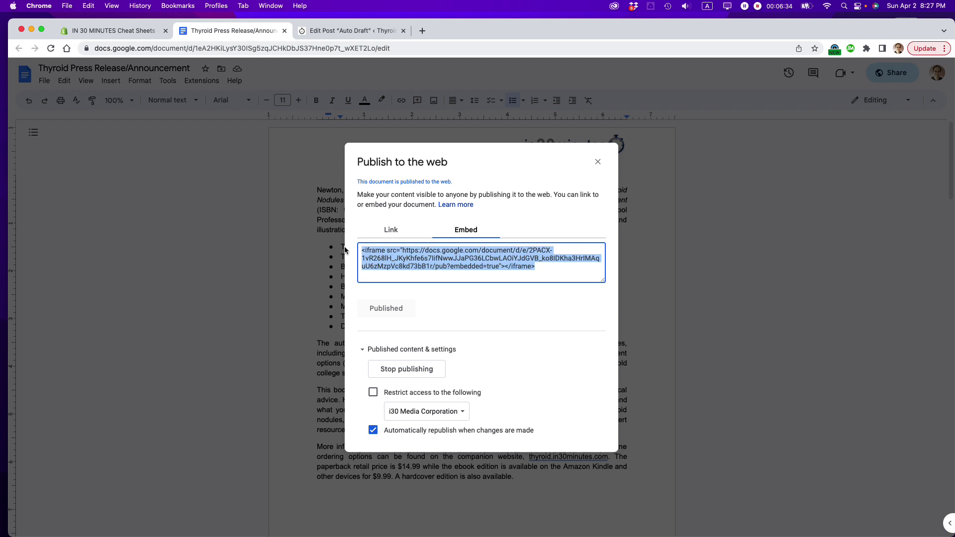
- Check the saved width and height note in TextEdit, then return to Chrome
{"action": "key", "text": "super+Tab"}
{"action": "key", "text": "super+Tab"}
{"action": "key", "text": "super+Tab"}
{"action": "key", "text": "super+Tab"}
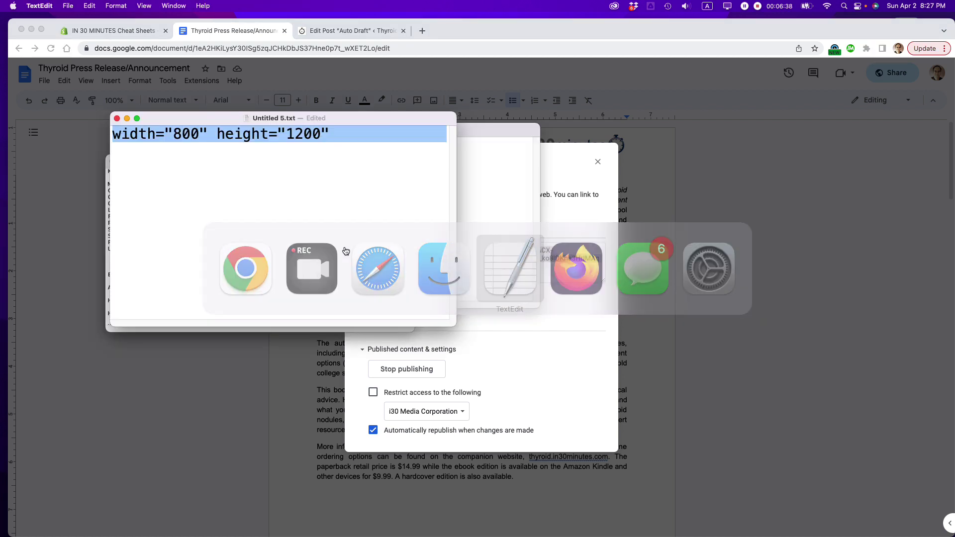
{"action": "key", "text": "super+Tab"}
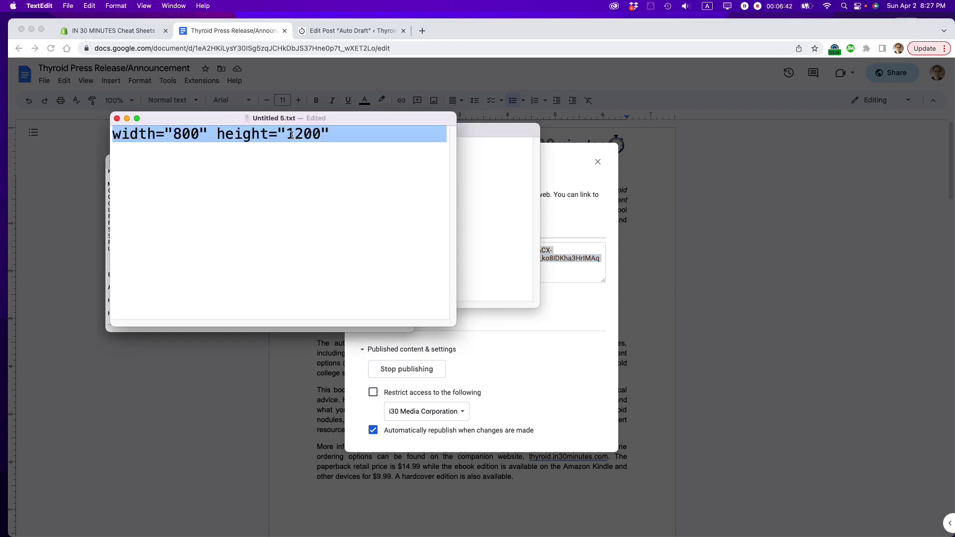
{"action": "key", "text": "super+Tab"}
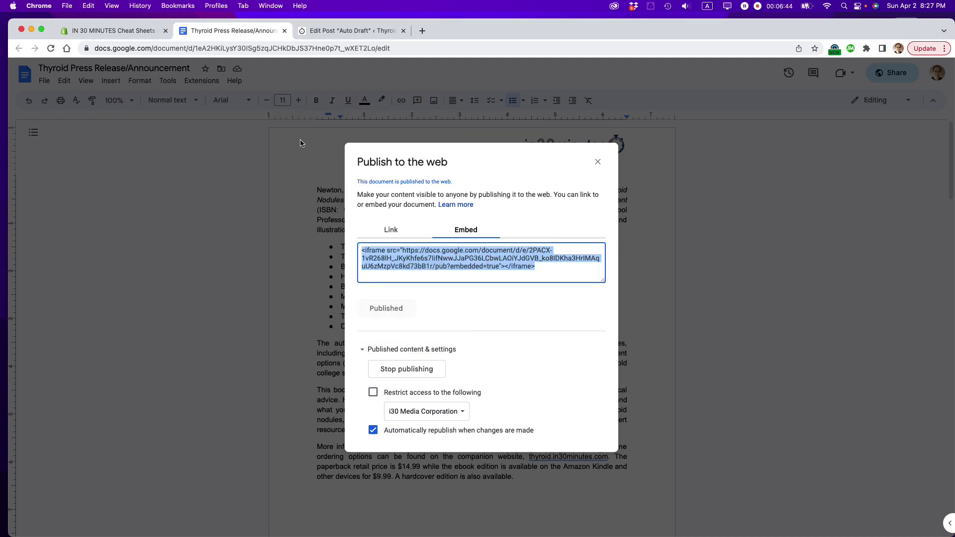
- Switch the Press Release draft to the Text view and confirm the iframe has width 800 and height 1200
{"action": "left_click", "coordinate": [347, 33]}
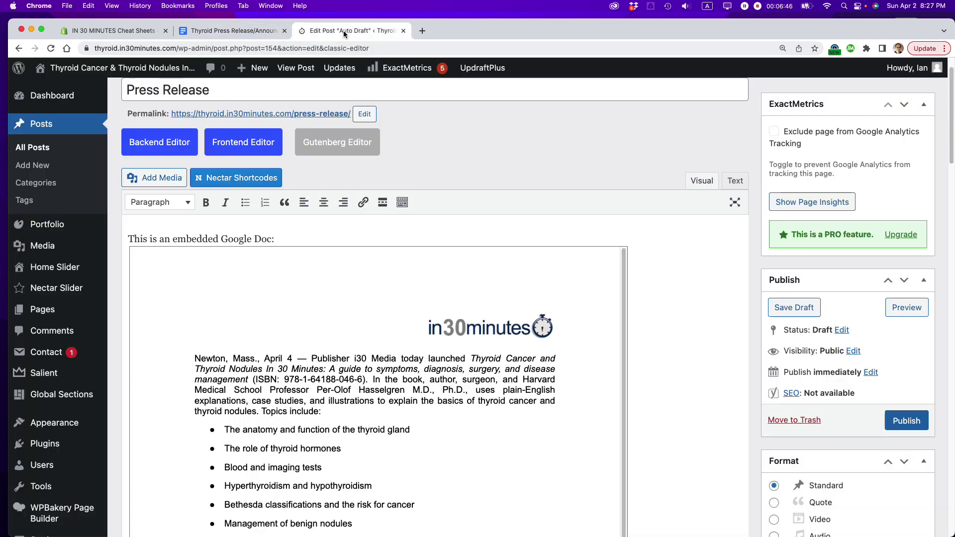
{"action": "left_click", "coordinate": [735, 181]}
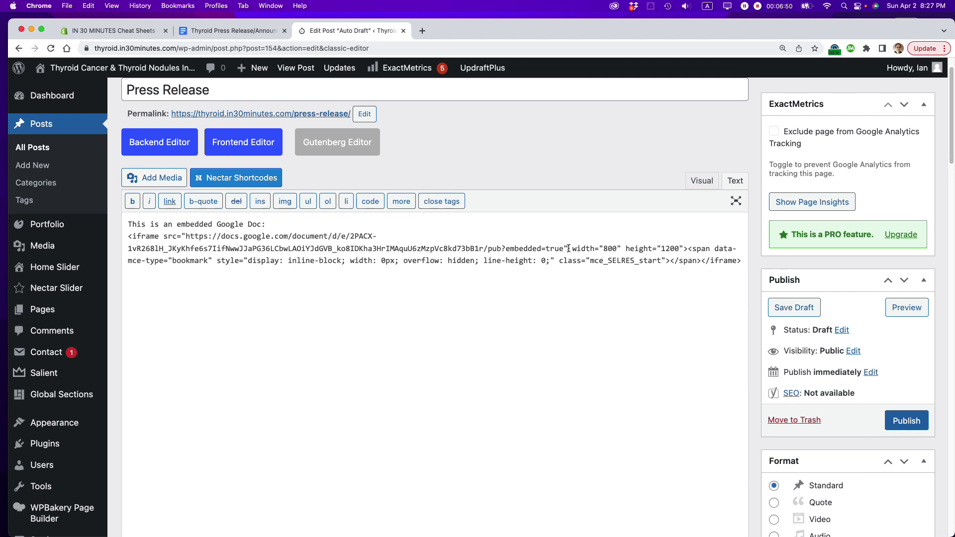
{"action": "left_click_drag", "start_coordinate": [568, 248], "coordinate": [563, 248]}
{"action": "left_click", "coordinate": [569, 248]}
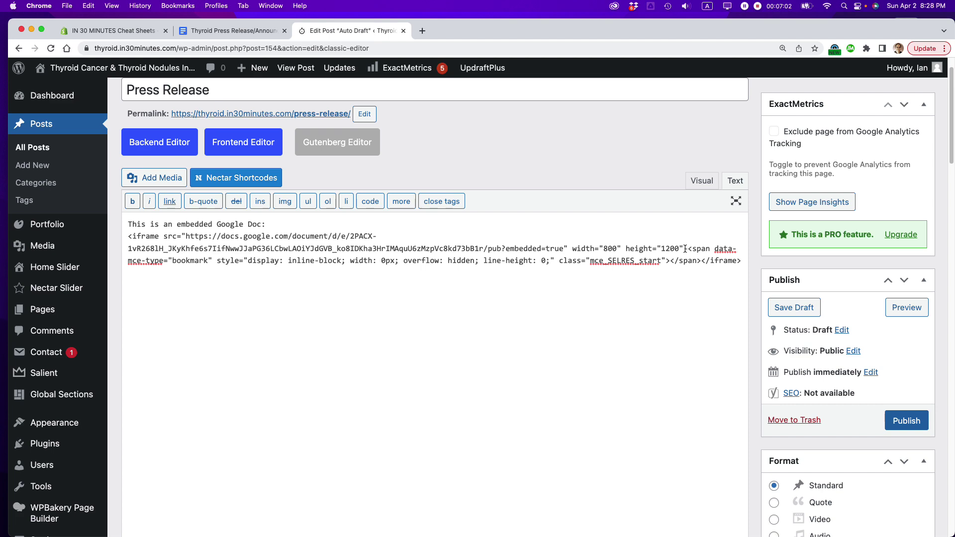
- Bring Safari forward showing the googledrive.in30minutes.com page
{"action": "key", "text": "super+Tab"}
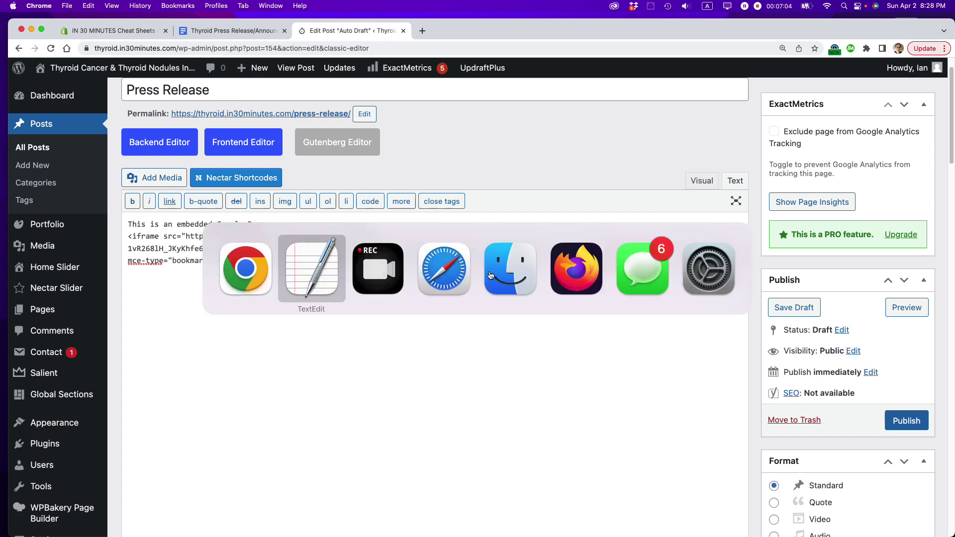
{"action": "key", "text": "super+Tab"}
{"action": "key", "text": "super+Tab"}
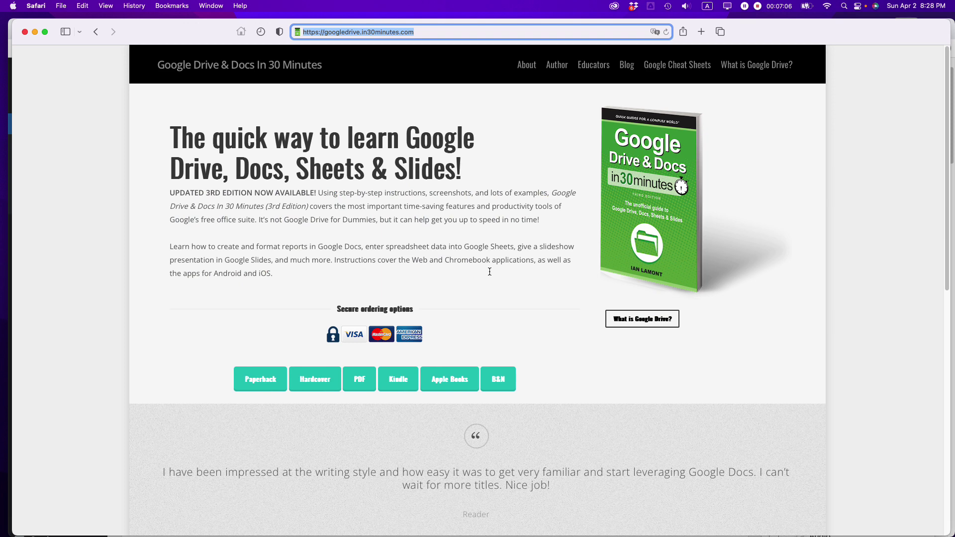